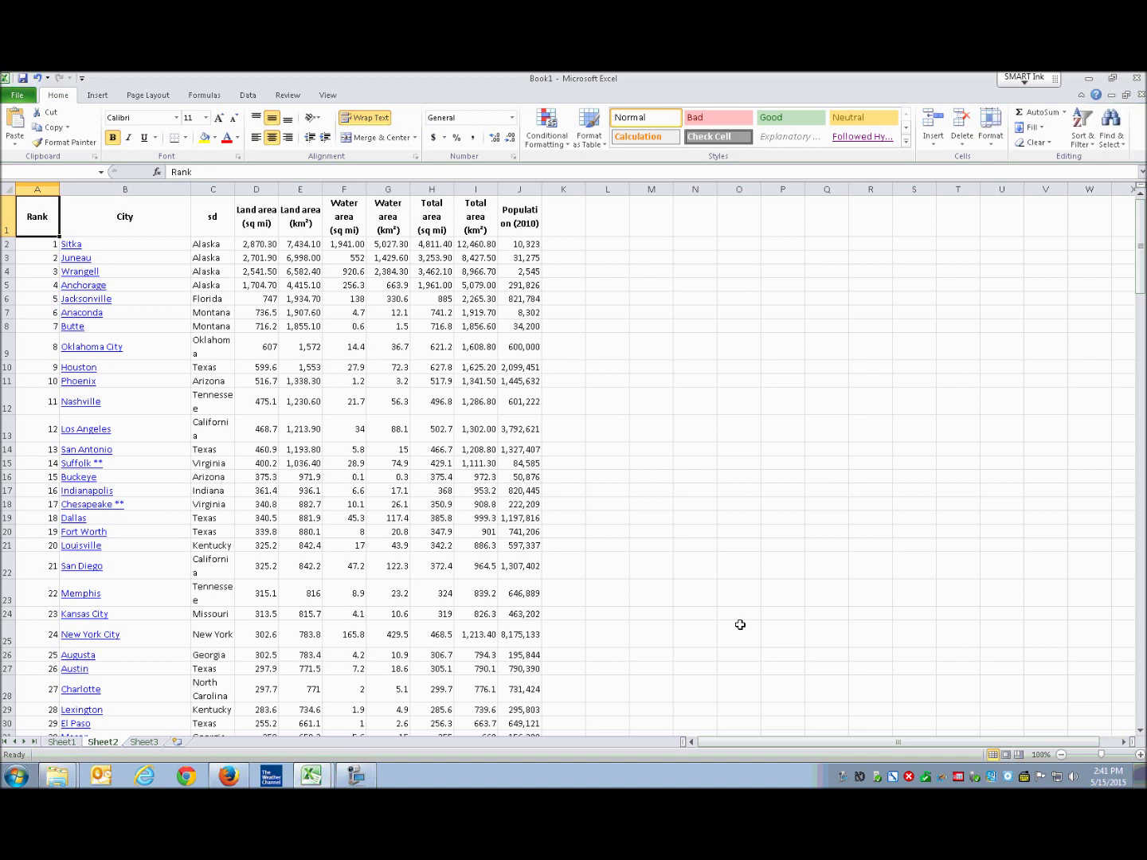
Step: Sort the city table by the Population (2010) column from smallest to largest, starting from its heading in J1
key("Right")
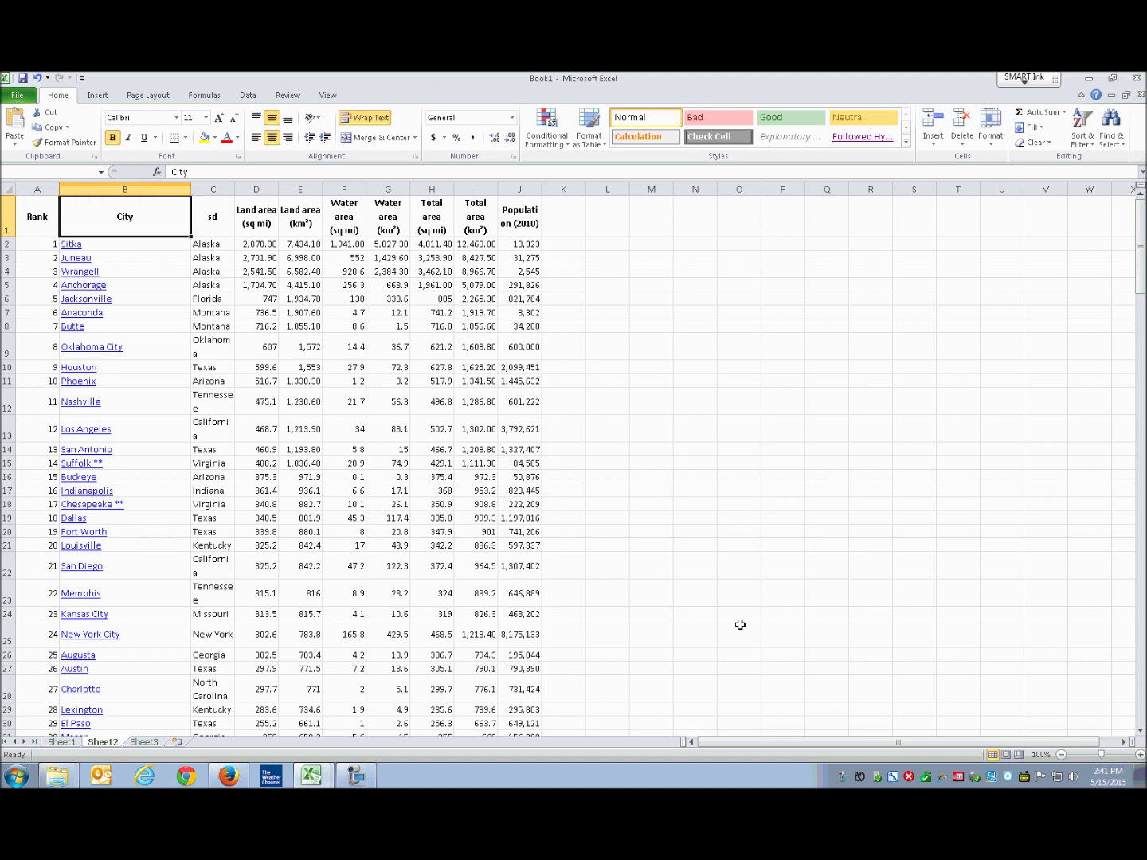
key("Right")
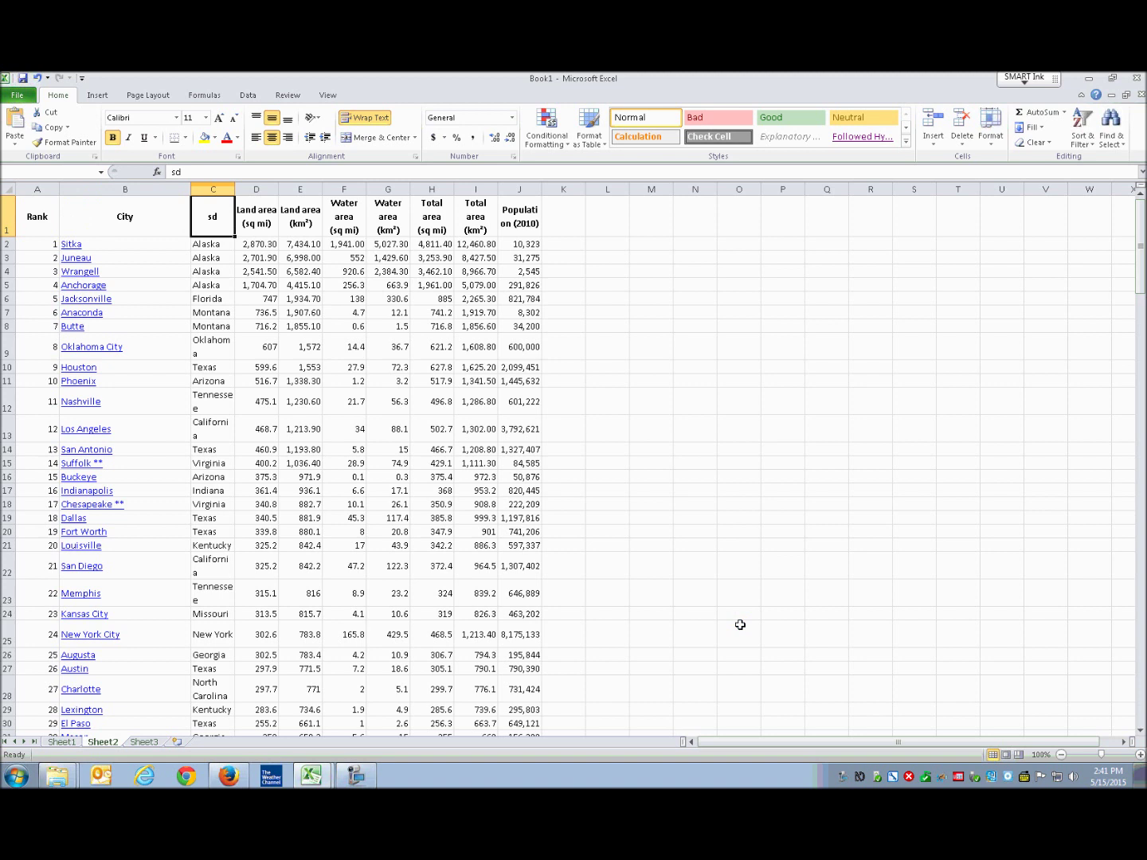
key("Right")
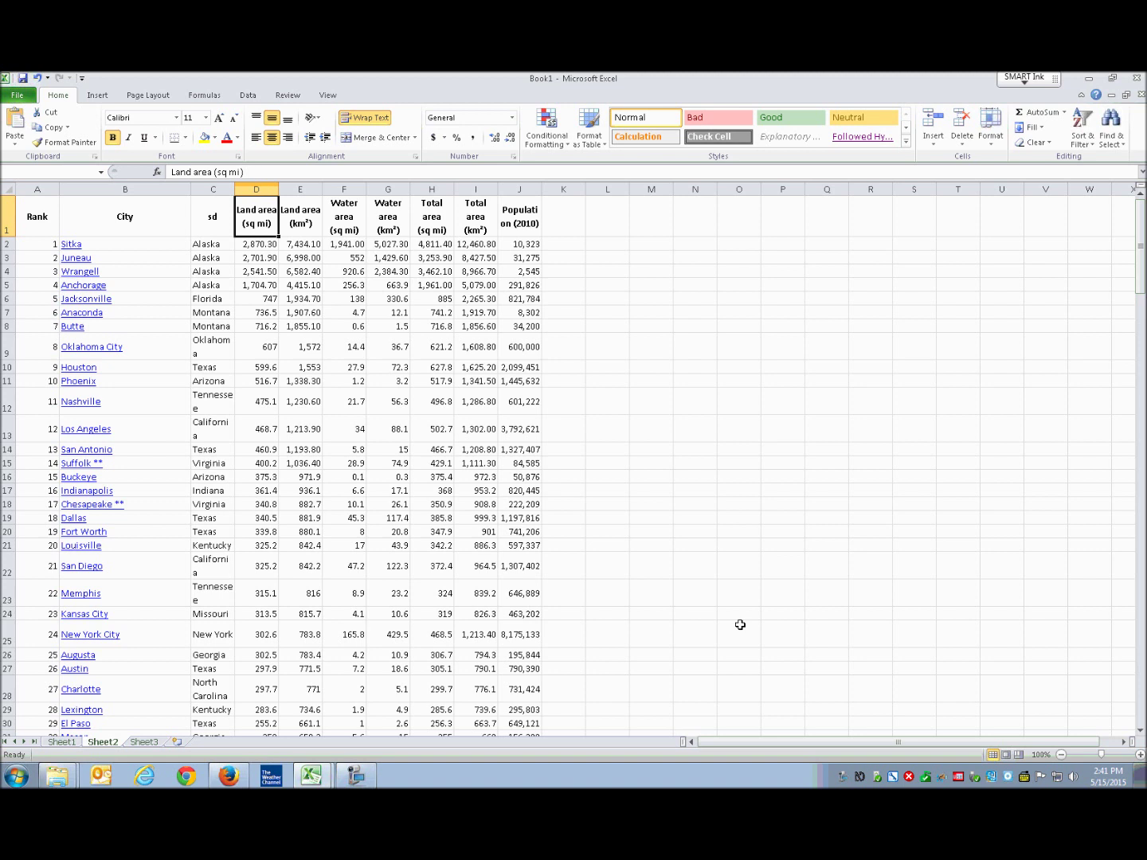
key("Right")
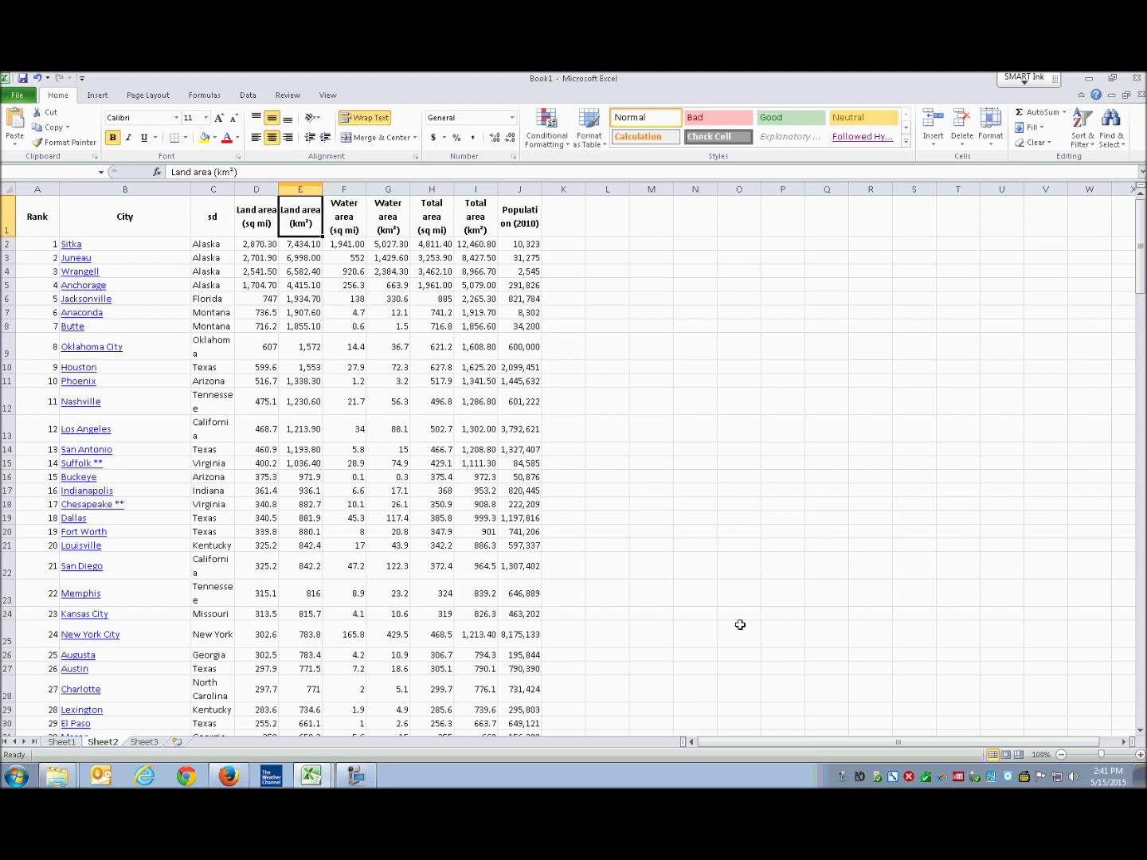
key("Right")
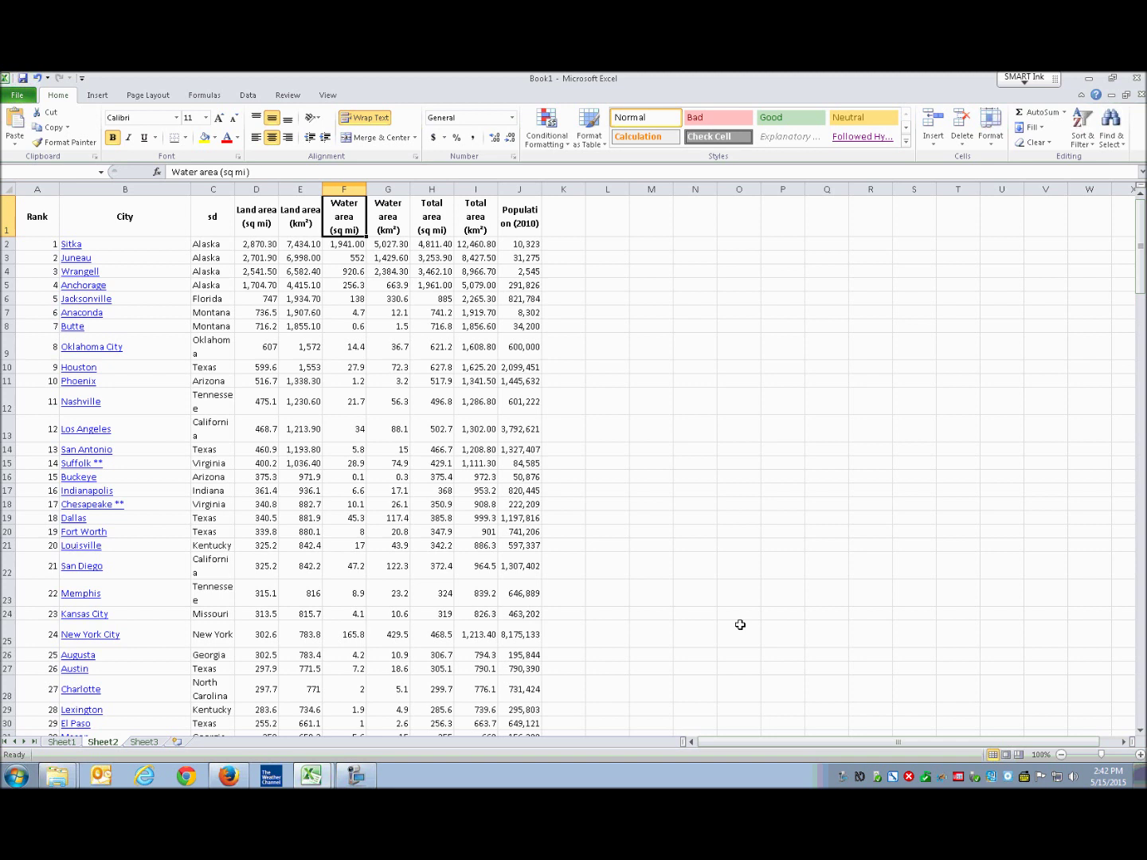
key("Right")
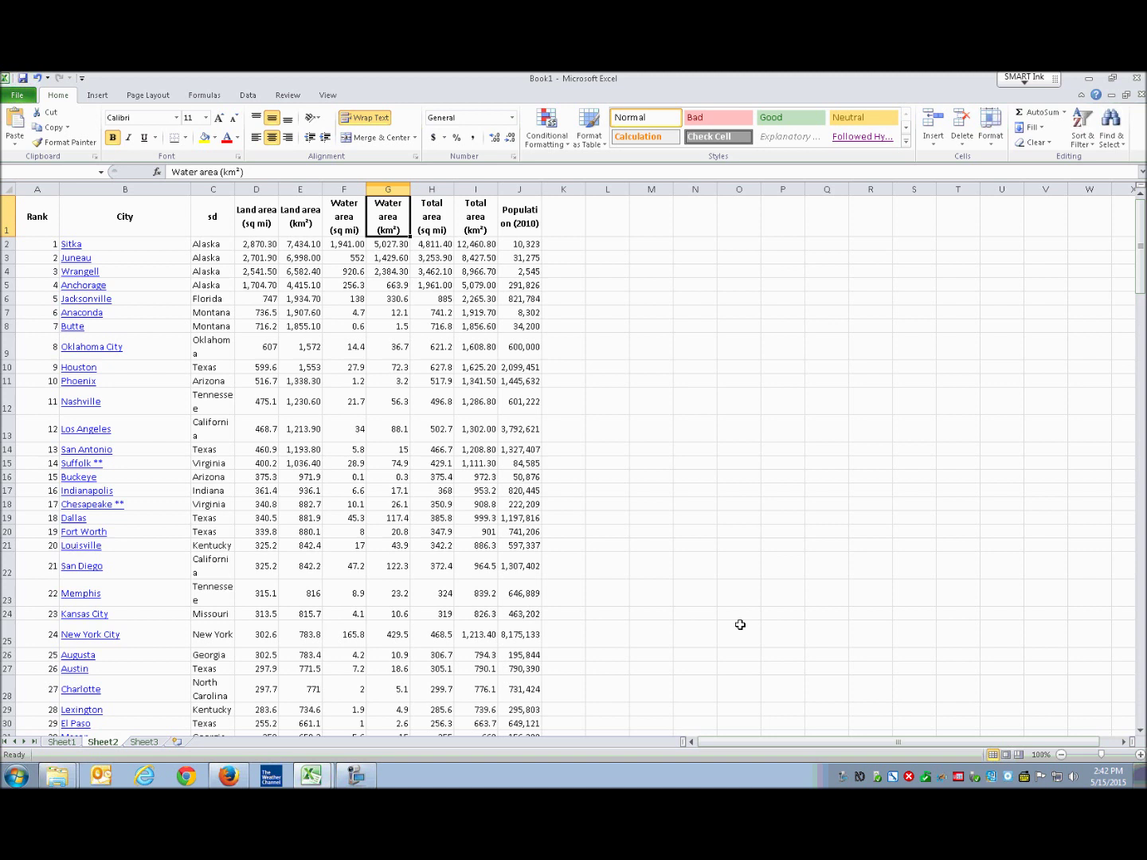
key("Right")
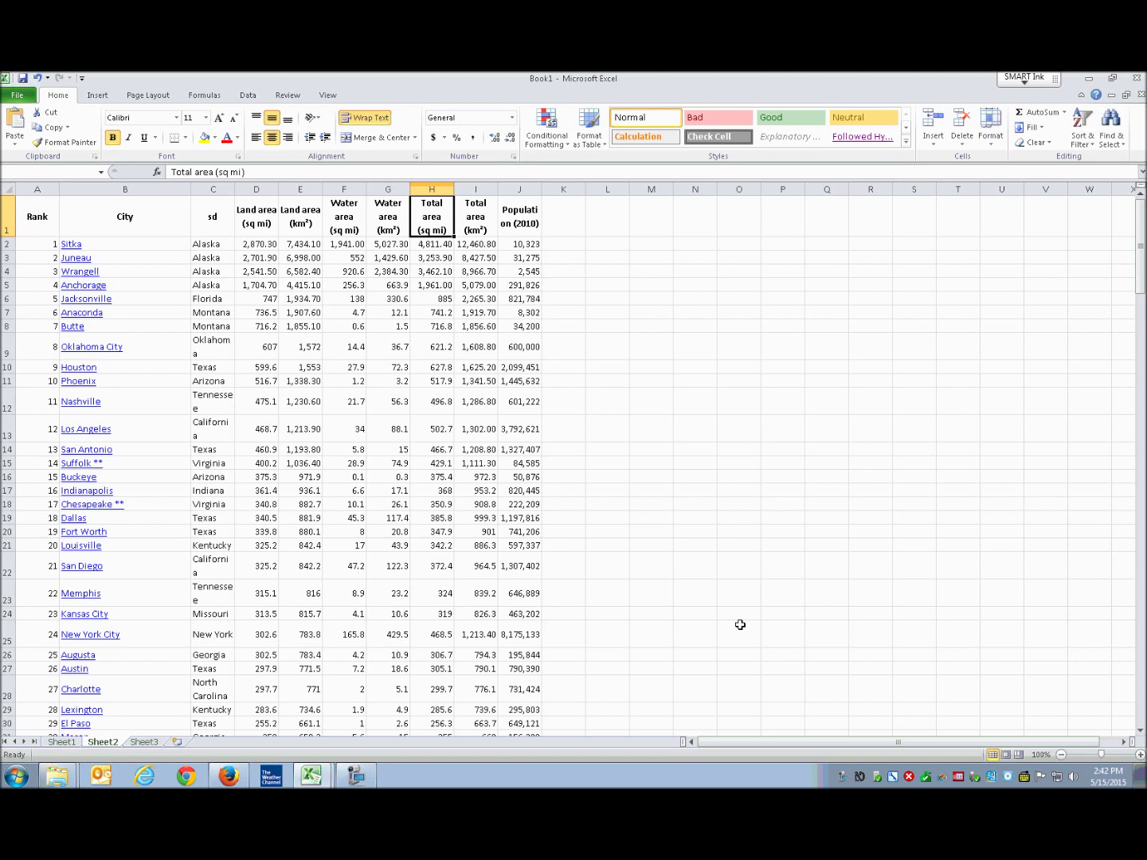
key("Right")
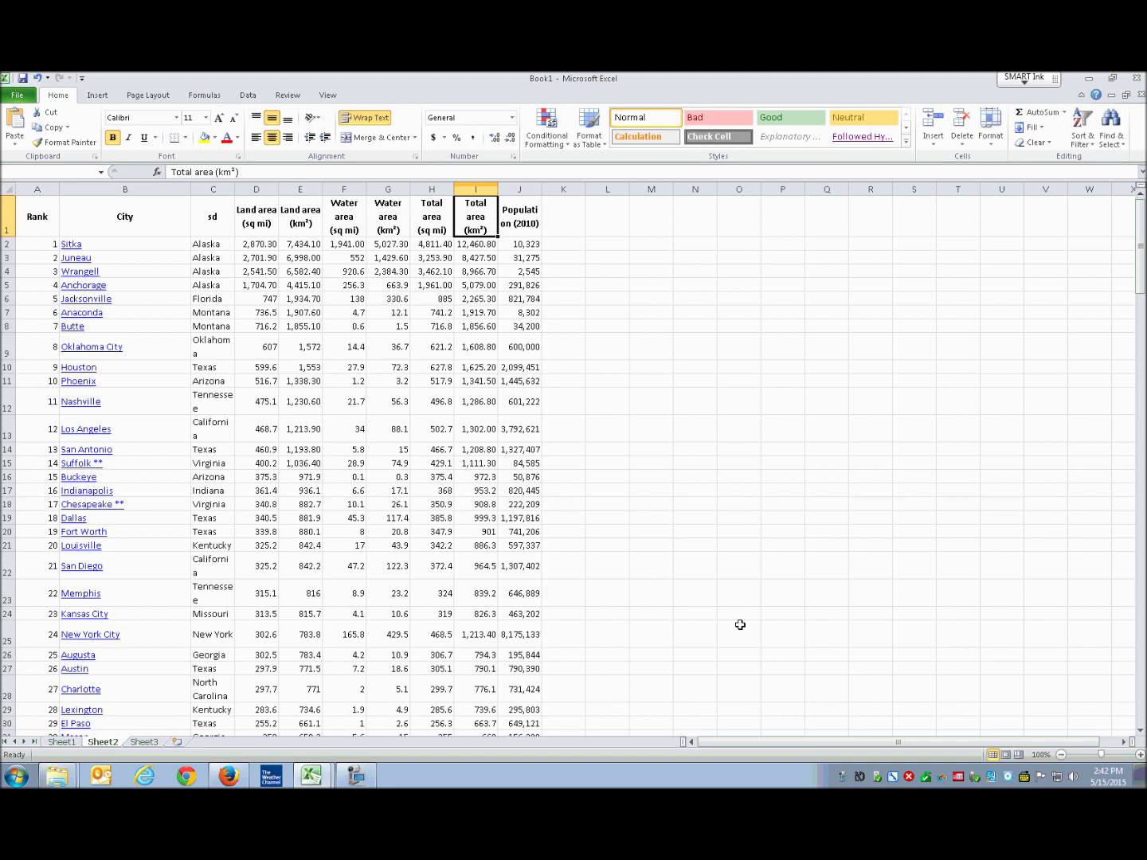
key("Right")
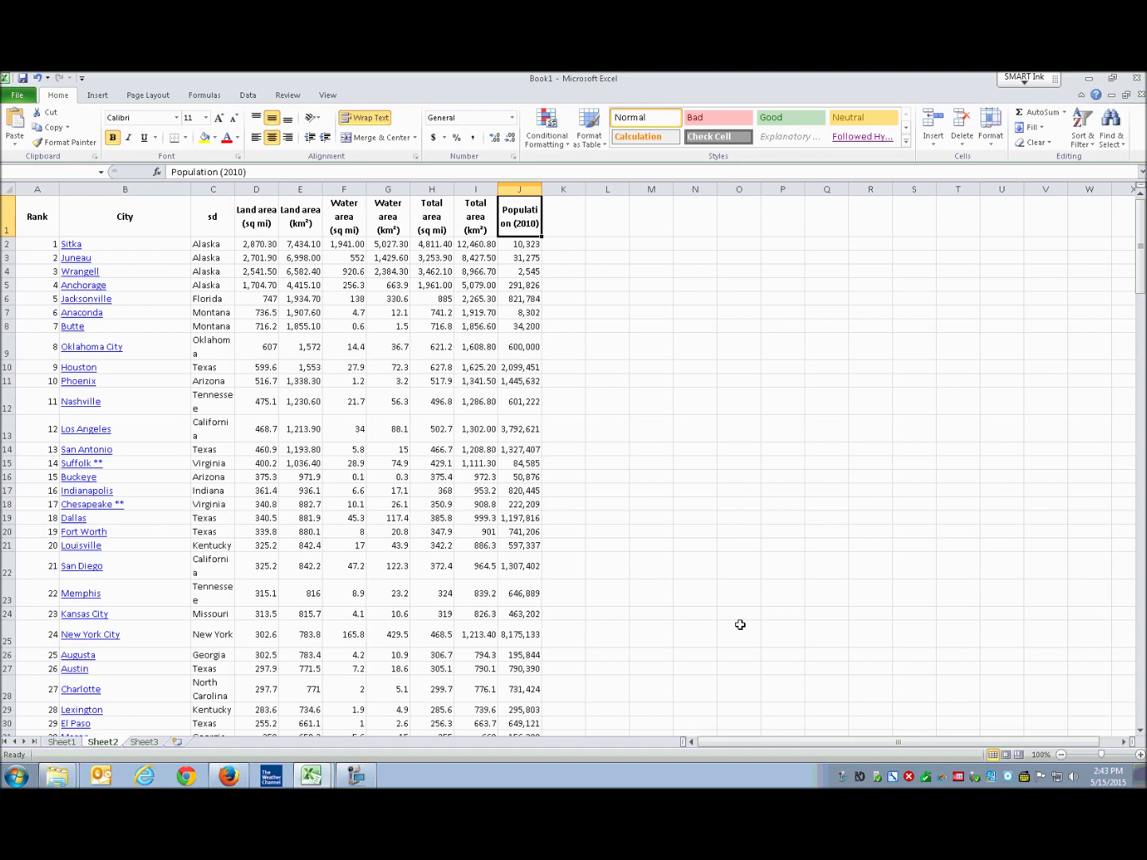
key("alt+a")
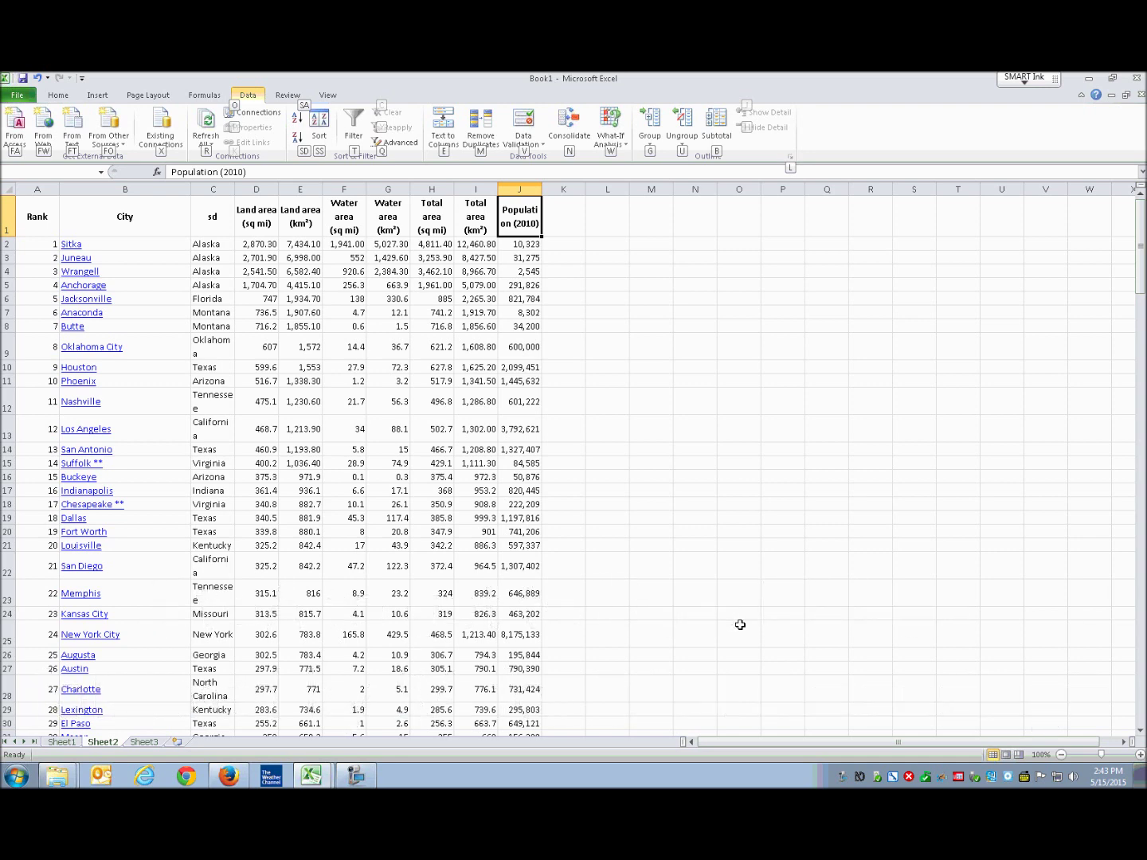
key("s")
key("a")
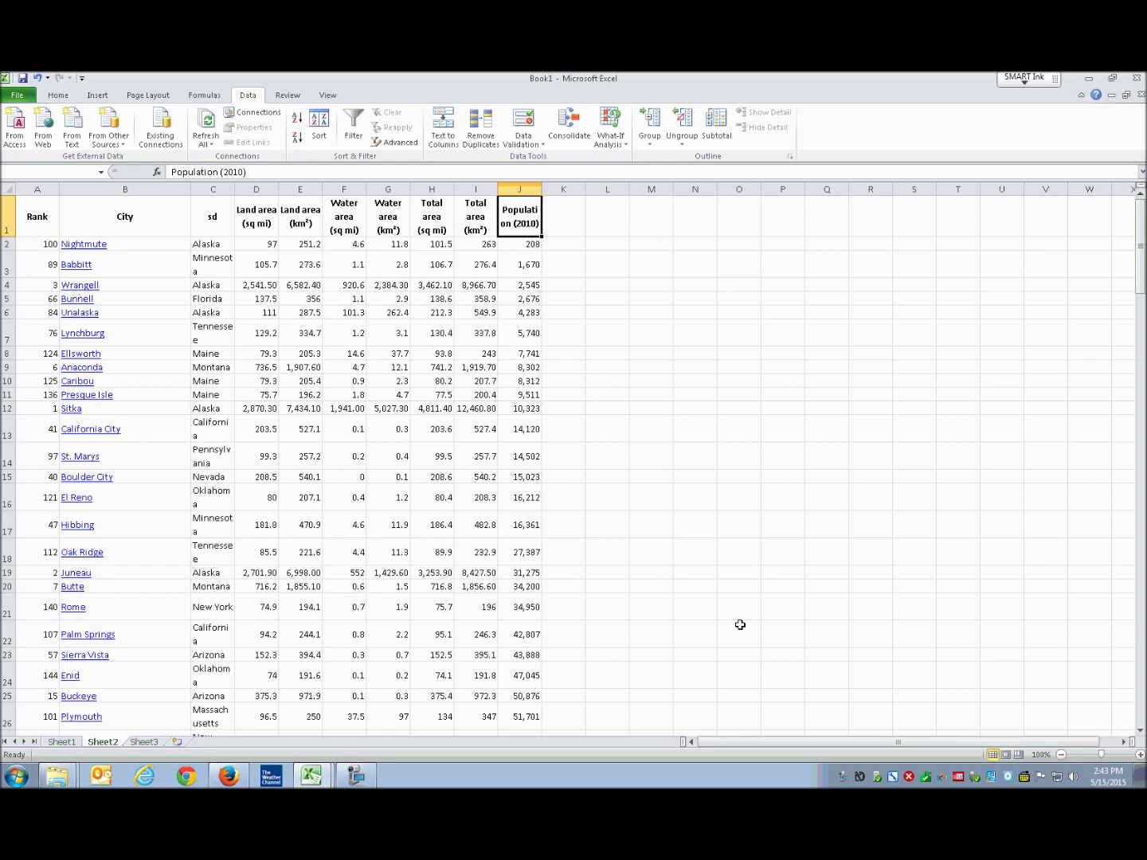
Step: Examine the smallest populations in cells J2 to J5 and return to cell J2
key("Return")
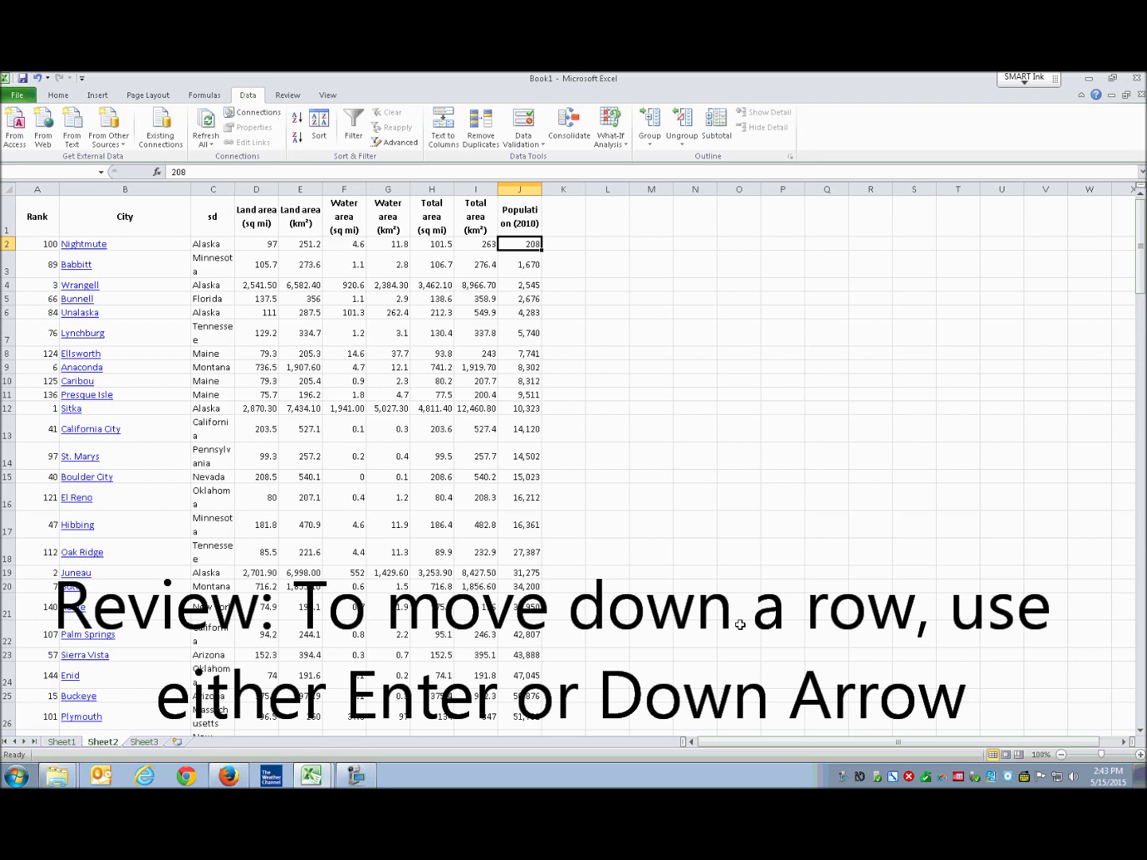
key("Down")
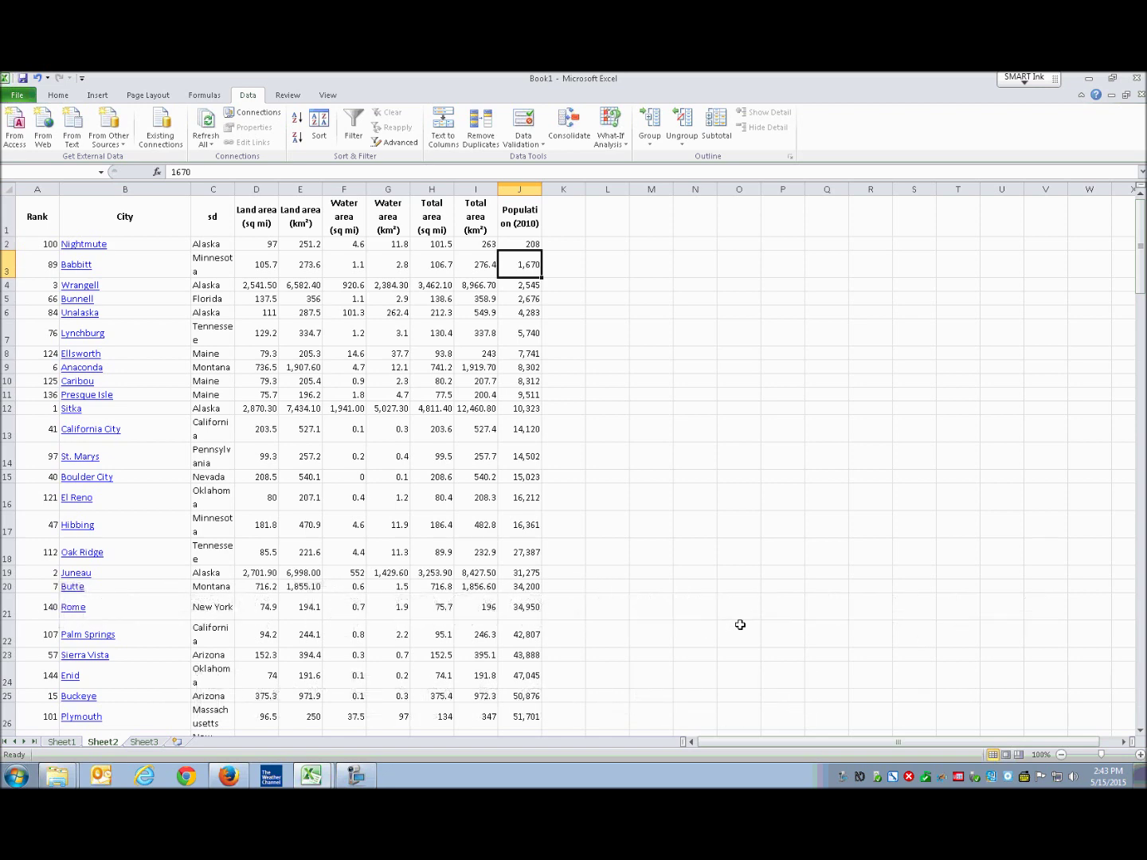
key("Down")
key("Down")
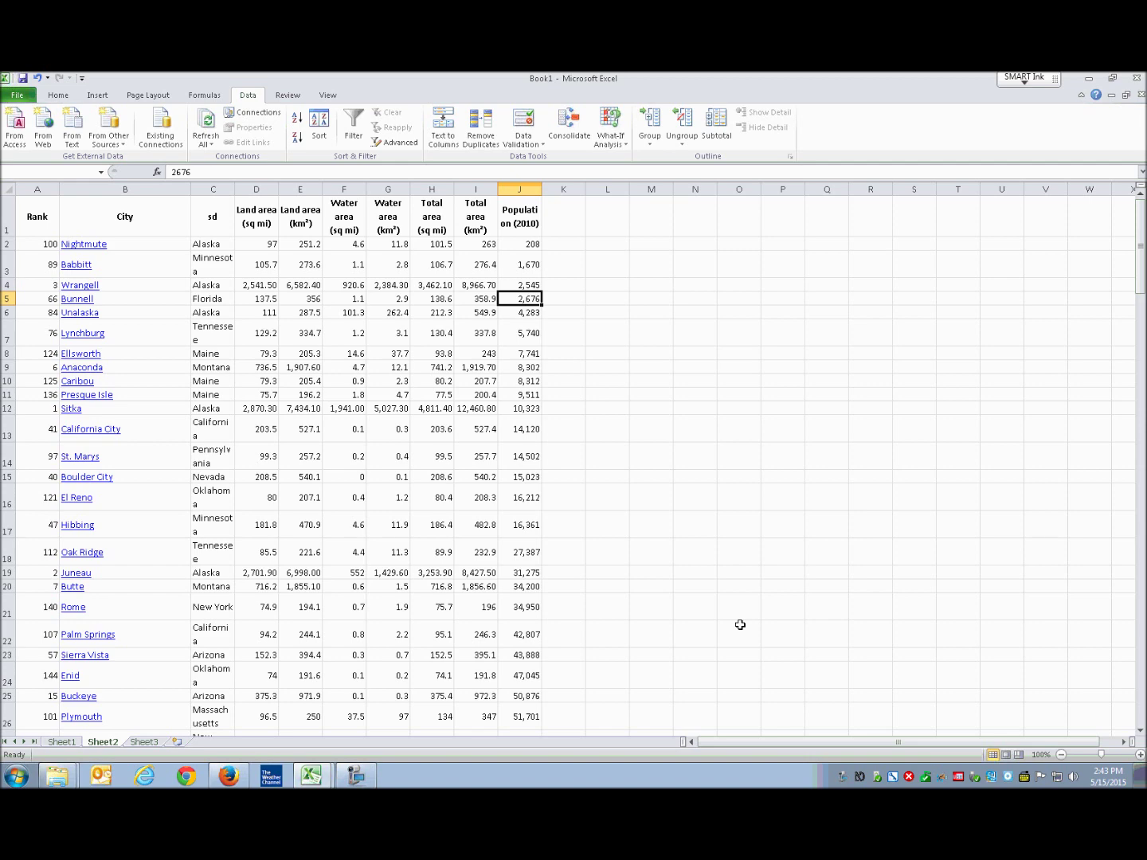
key("Up")
key("Up")
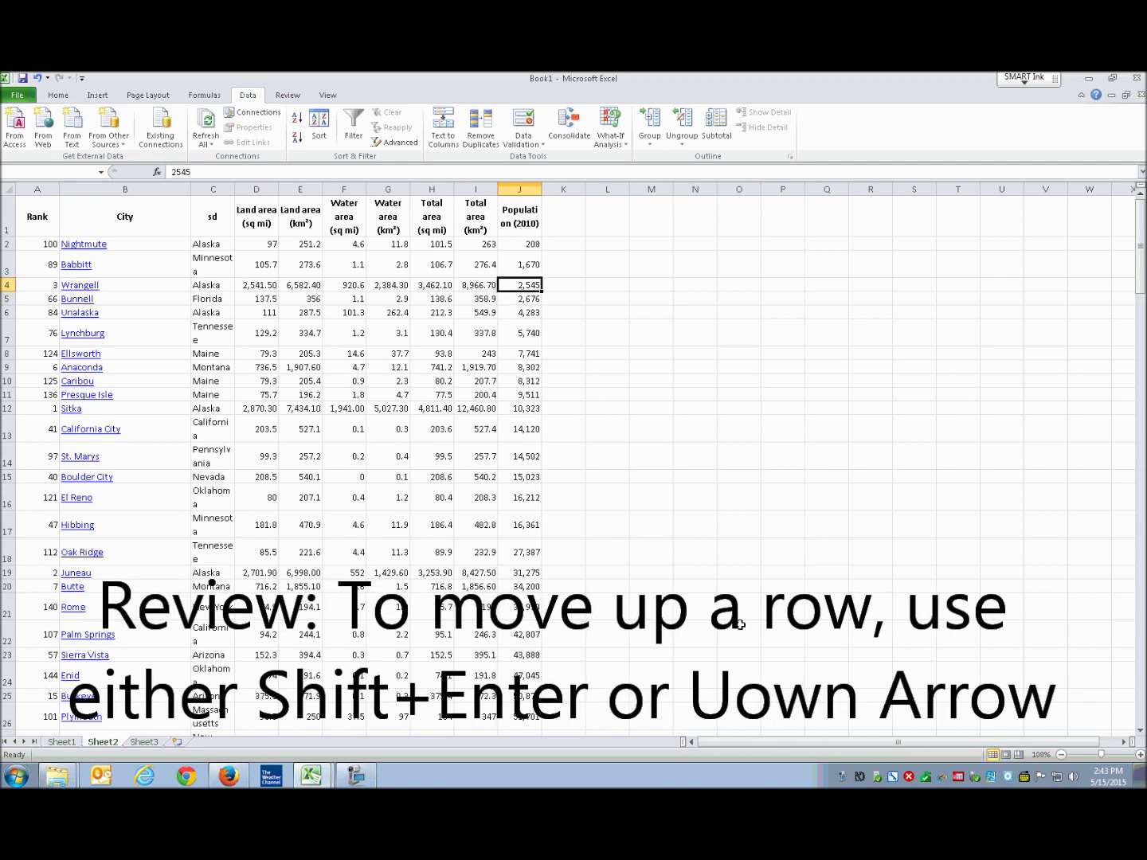
key("Up")
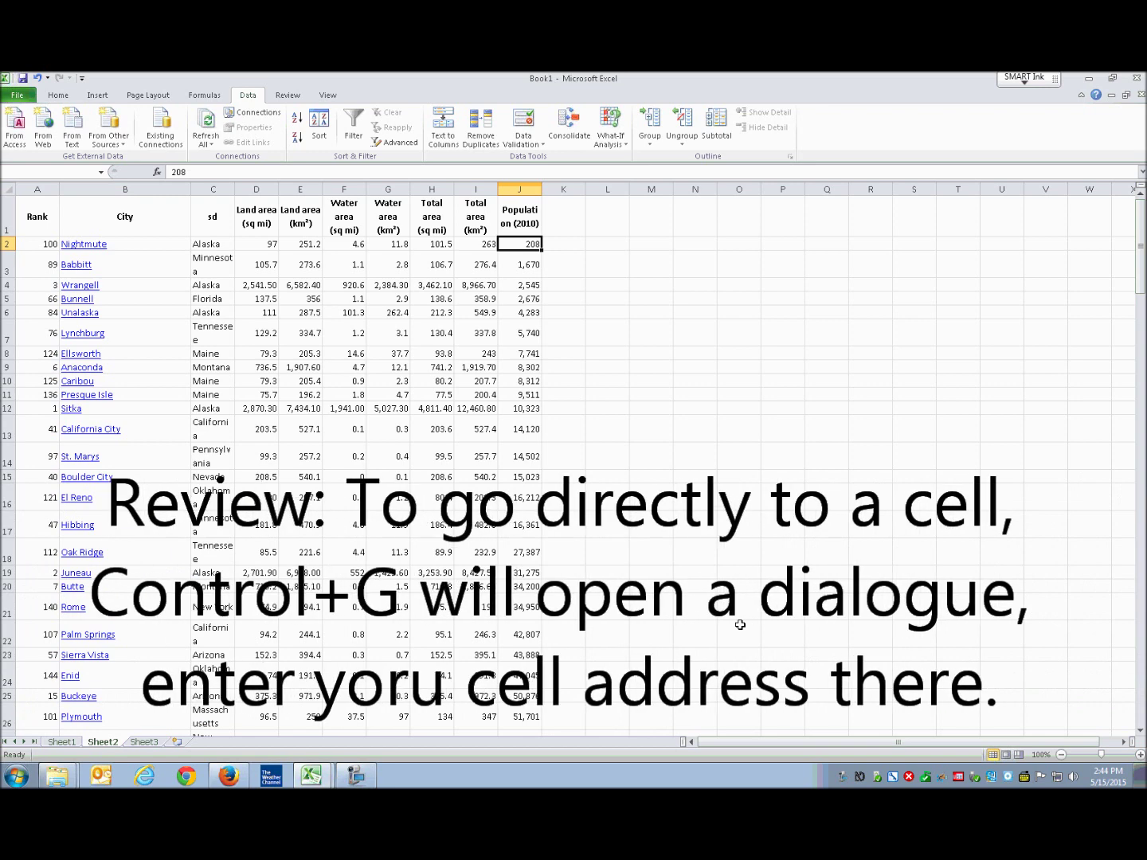
Step: Go to cell B2 to identify the least populated city and read its row across to the population in J2
key("ctrl+g")
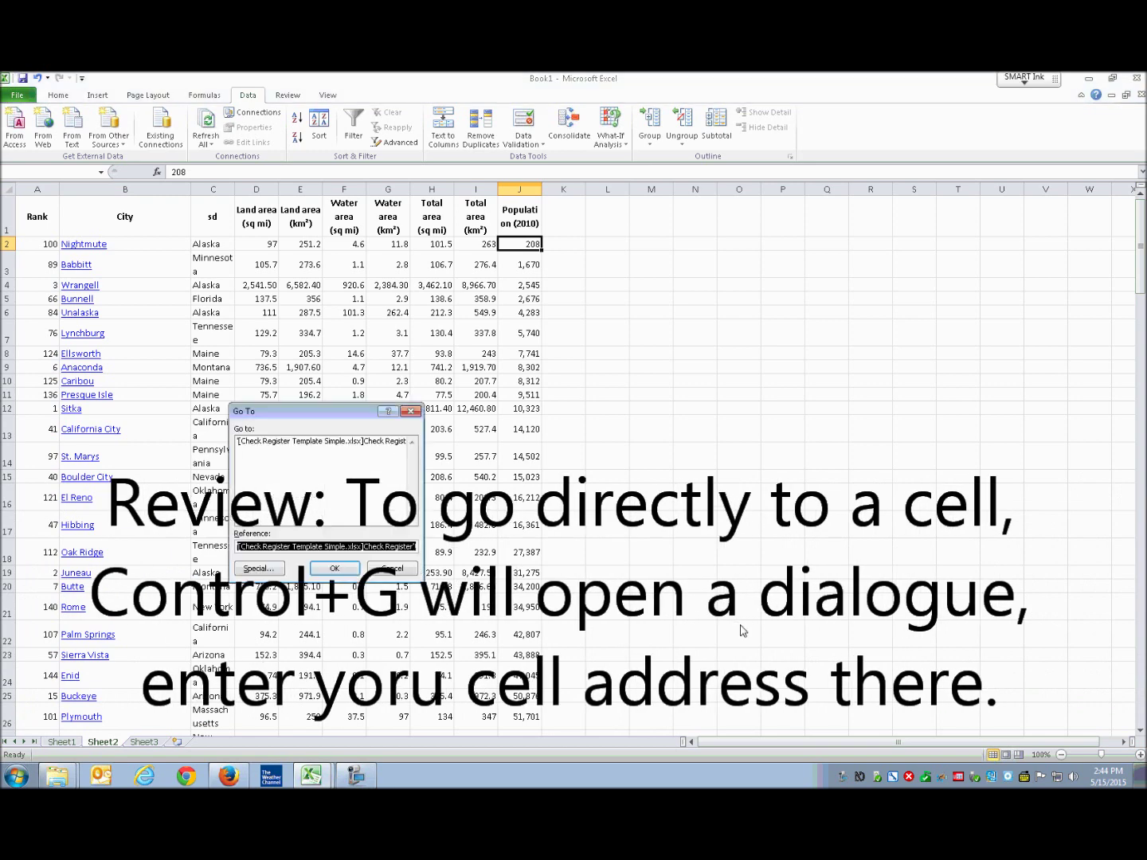
type("b2")
key("Return")
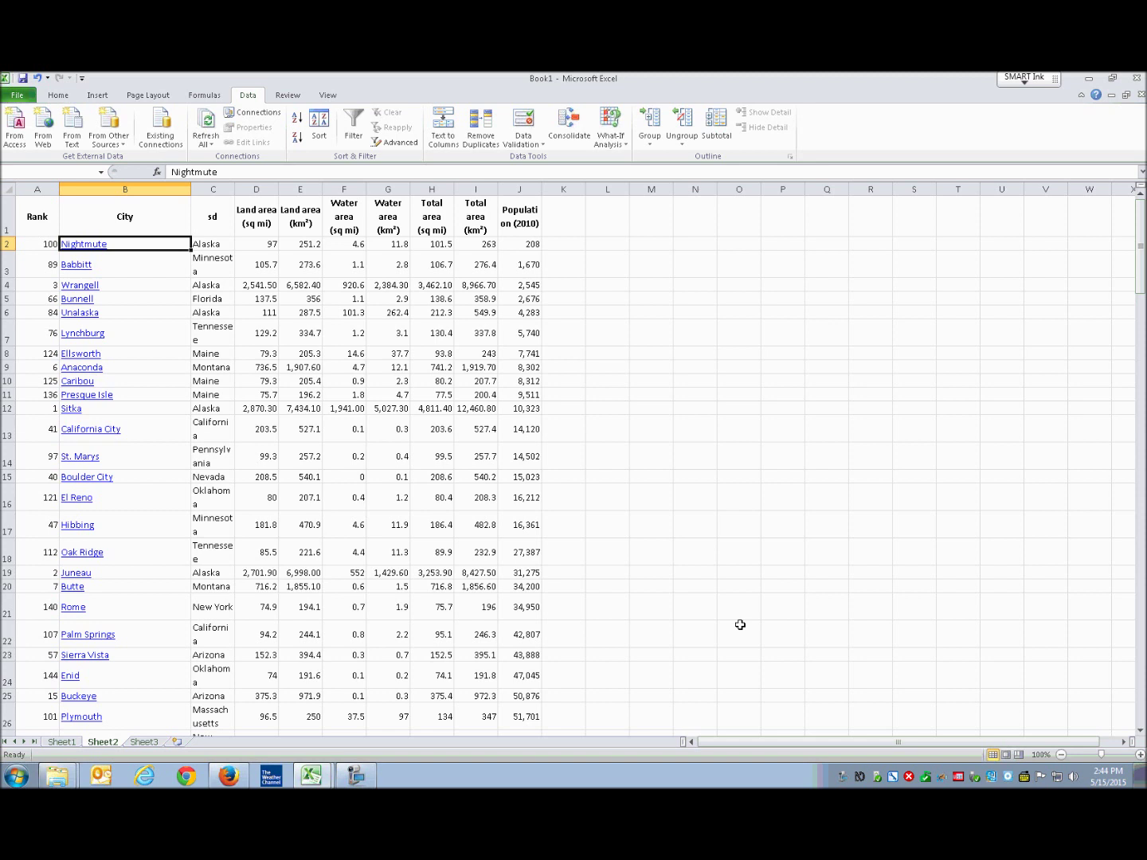
key("Right")
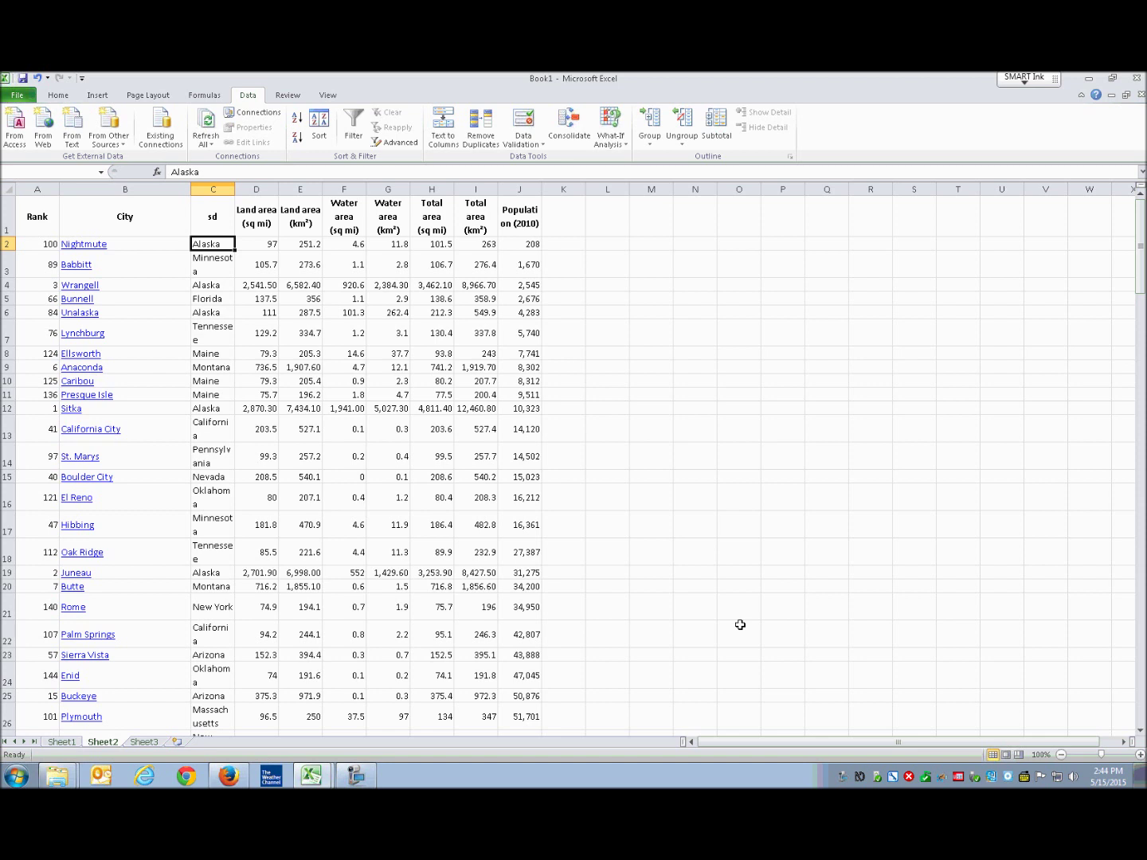
key("Right")
key("Right")
key("Right")
key("Right")
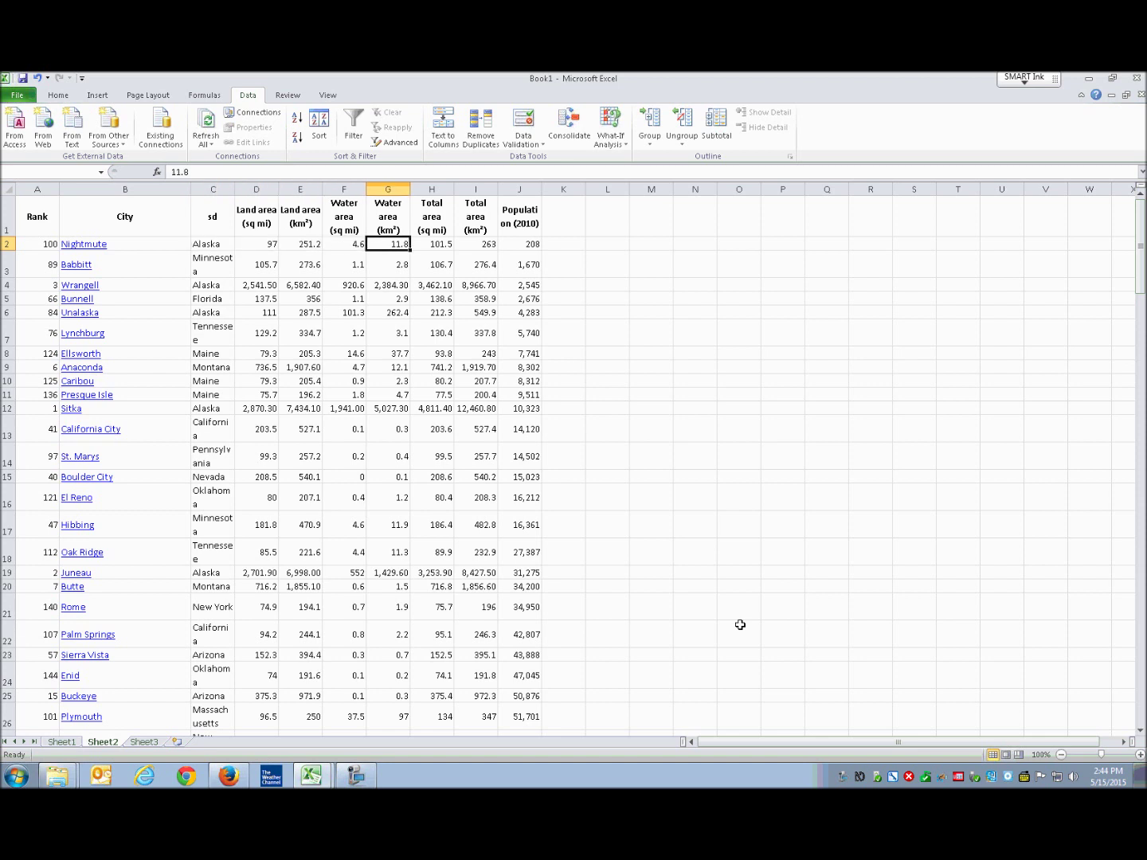
key("Right")
key("Right")
key("Right")
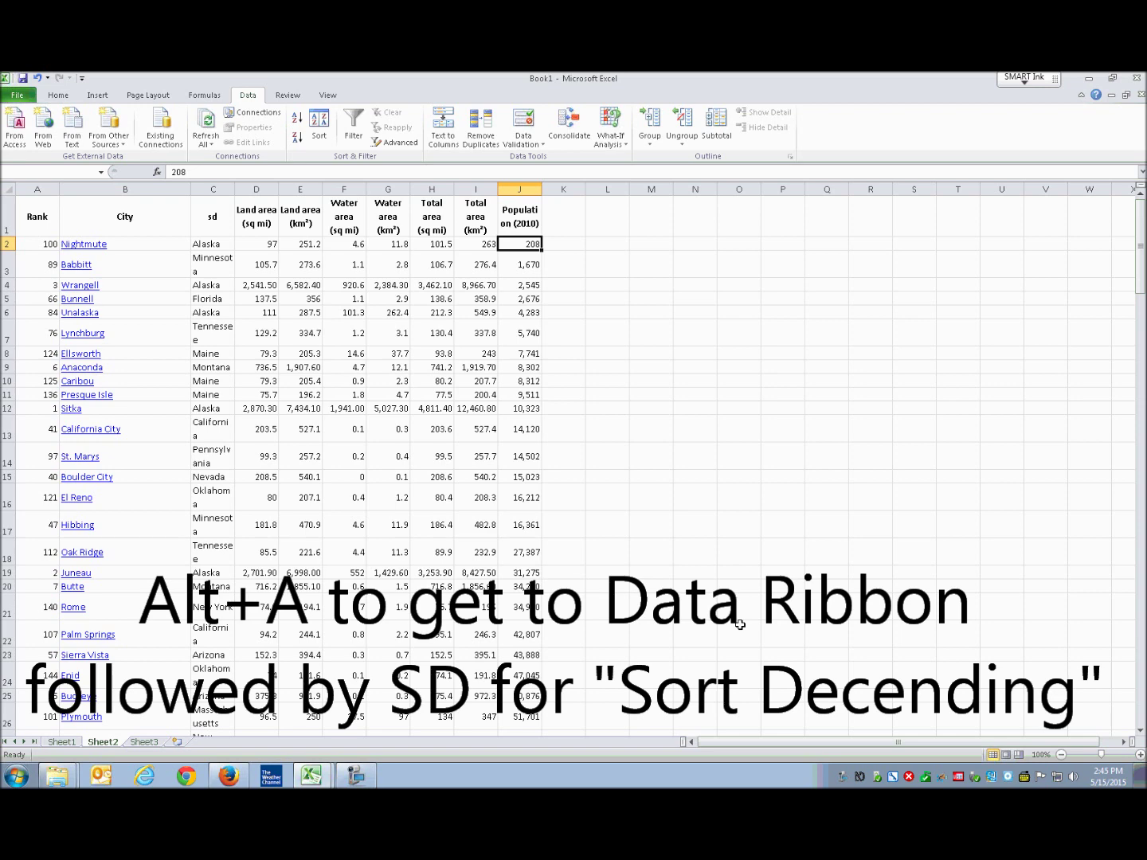
Step: Sort the city table by Population (2010) from largest to smallest and return to the heading in J1
key("alt+a")
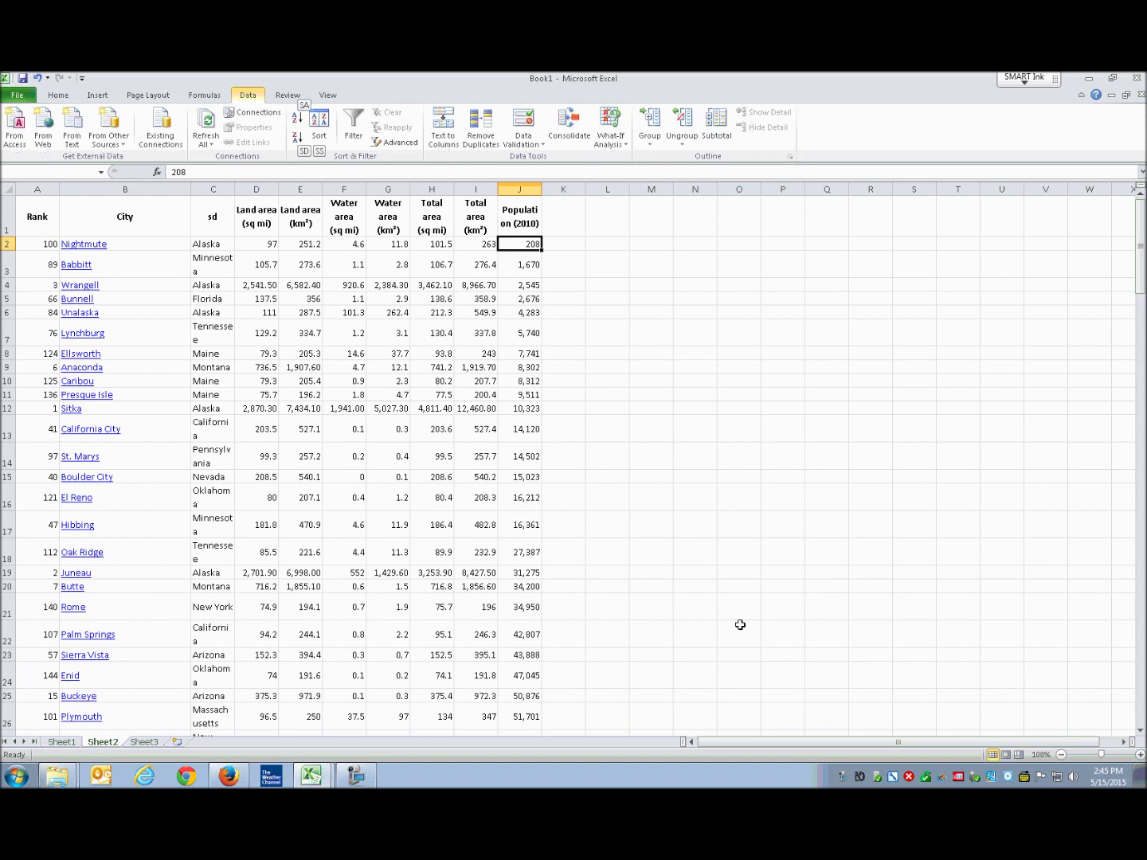
key("s")
key("d")
key("BackSpace")
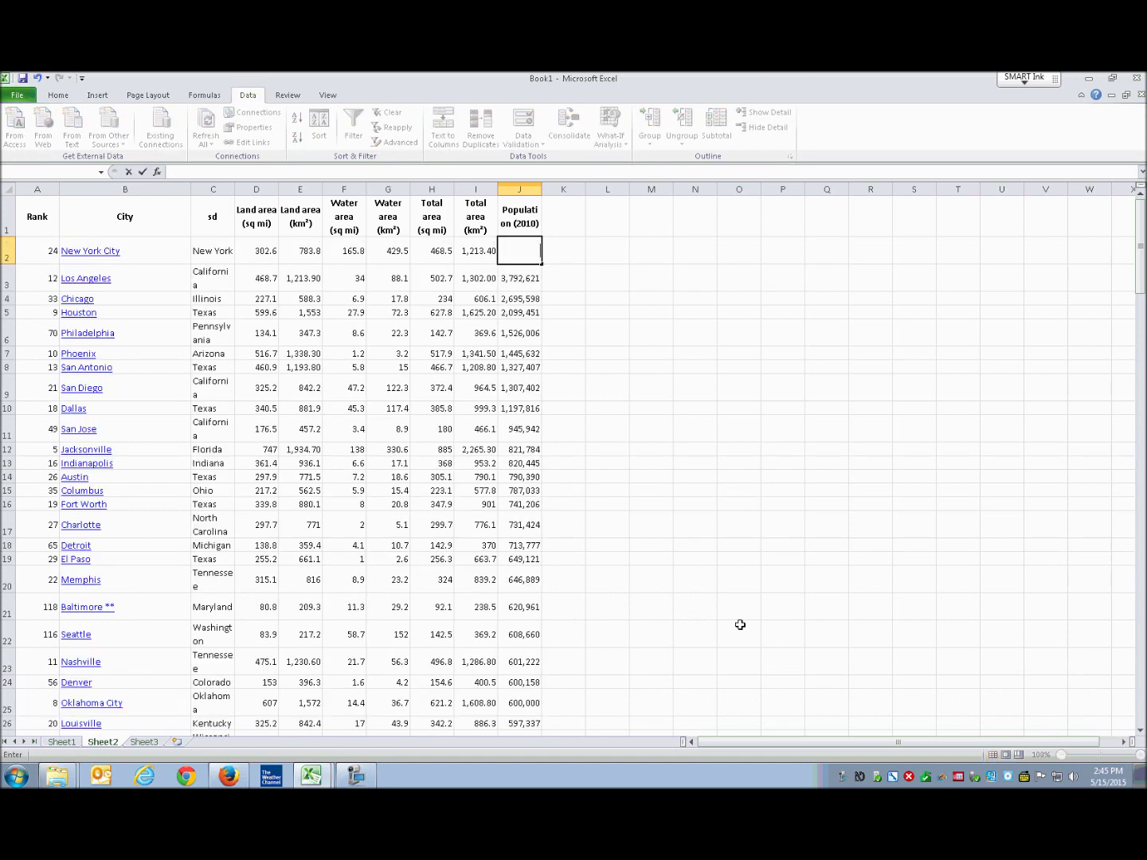
key("ctrl+z")
key("Up")
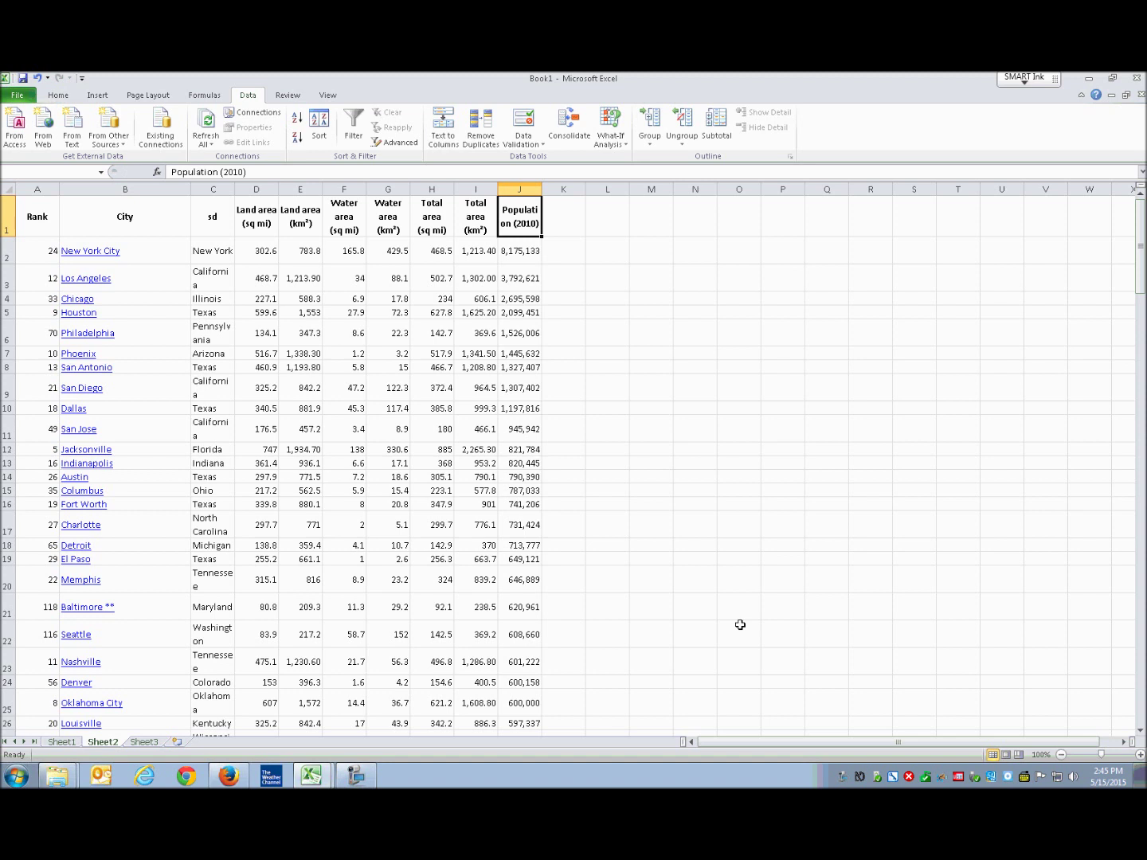
Step: Check the largest populations in J2 and J3, and go to cell B2 to identify the most populous city
key("Down")
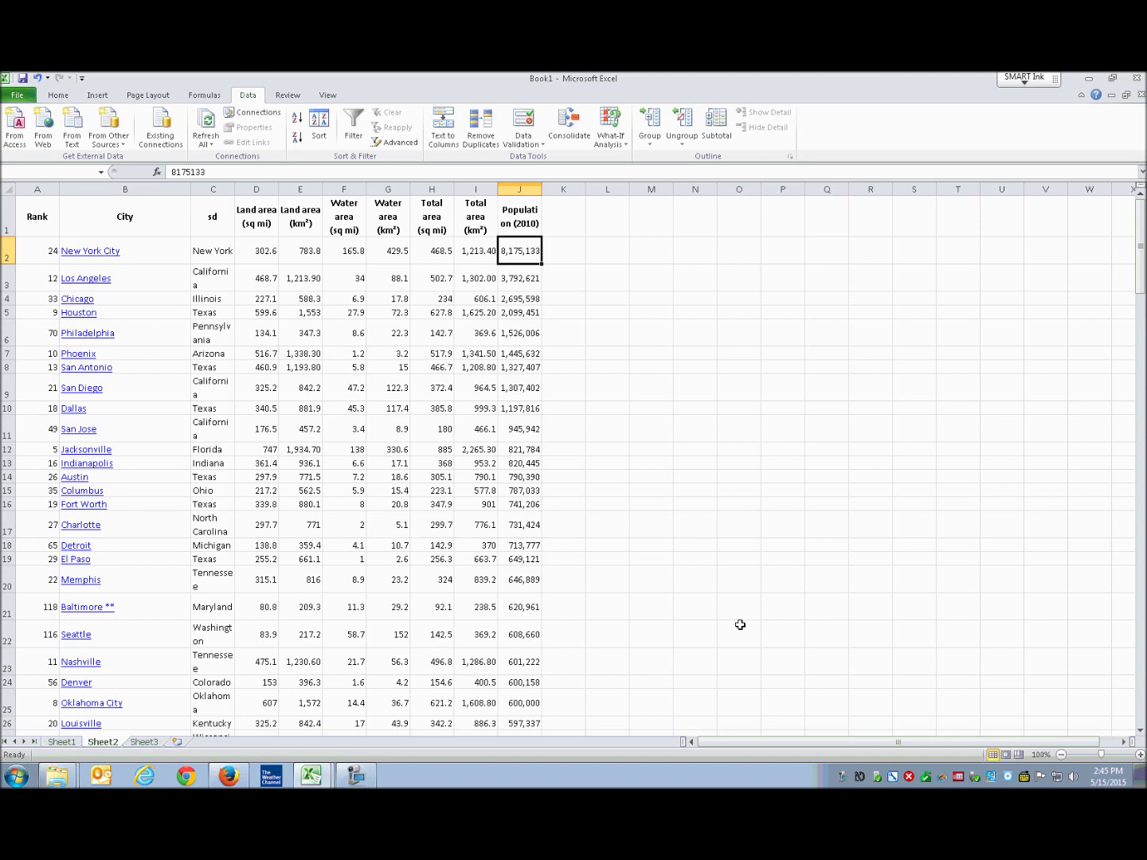
key("Down")
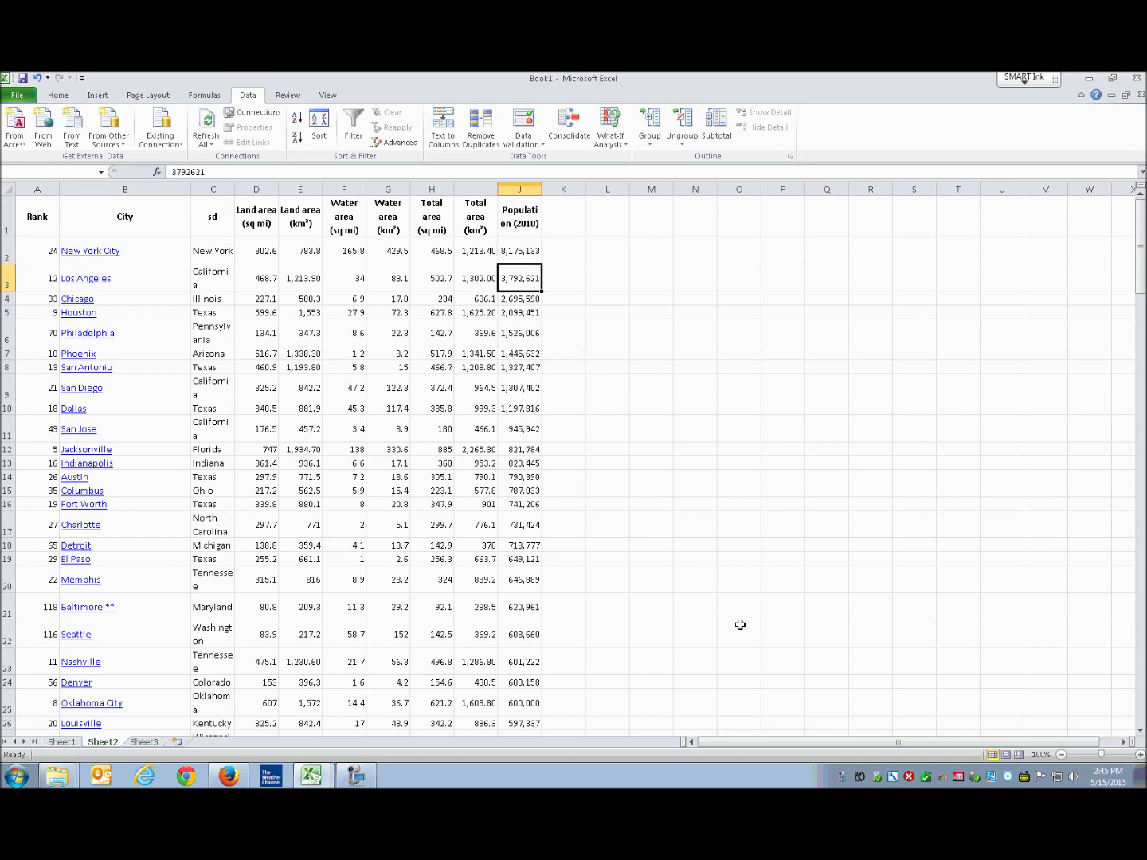
key("Up")
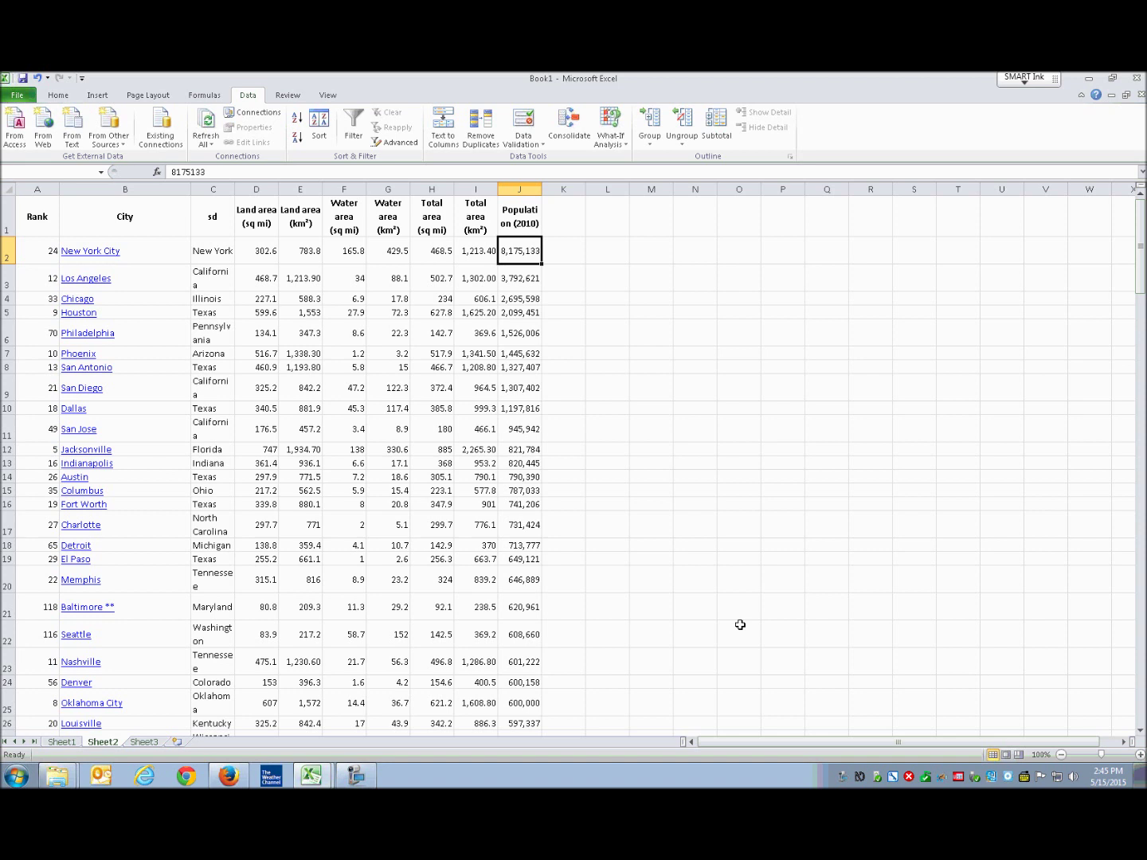
key("ctrl+g")
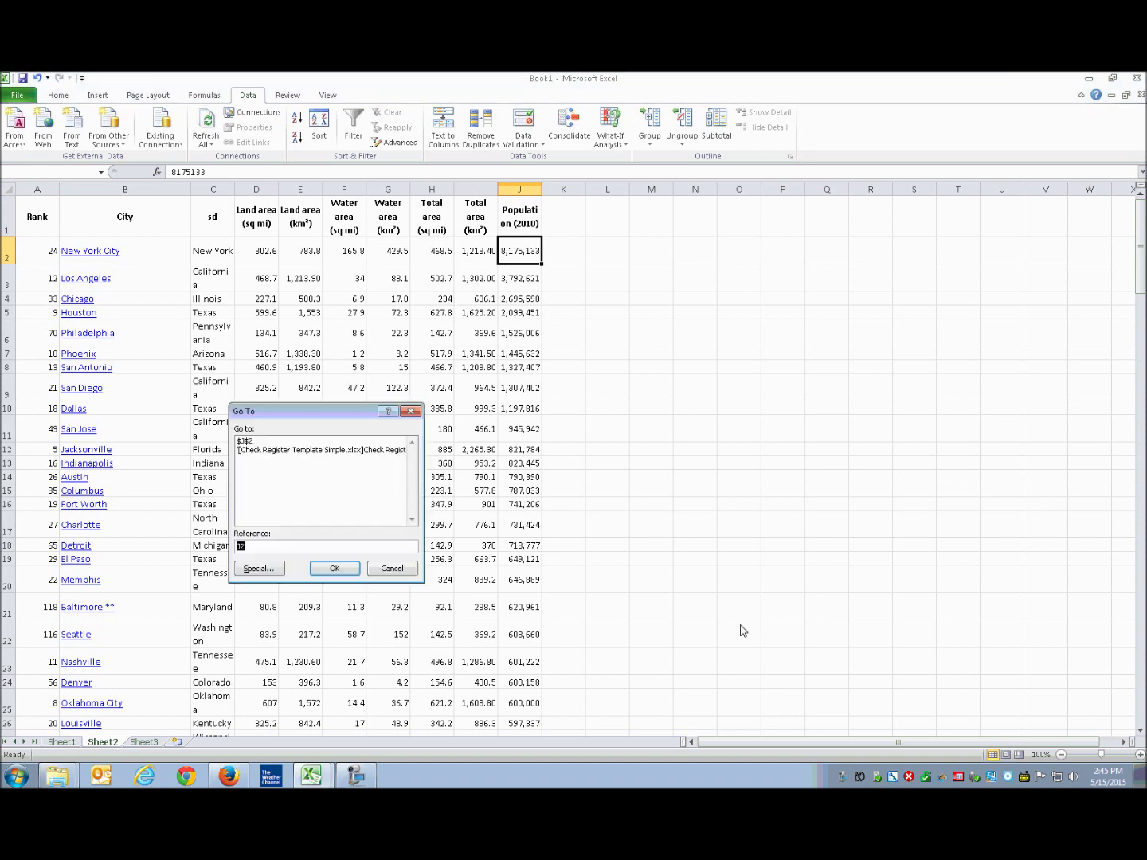
type("b2")
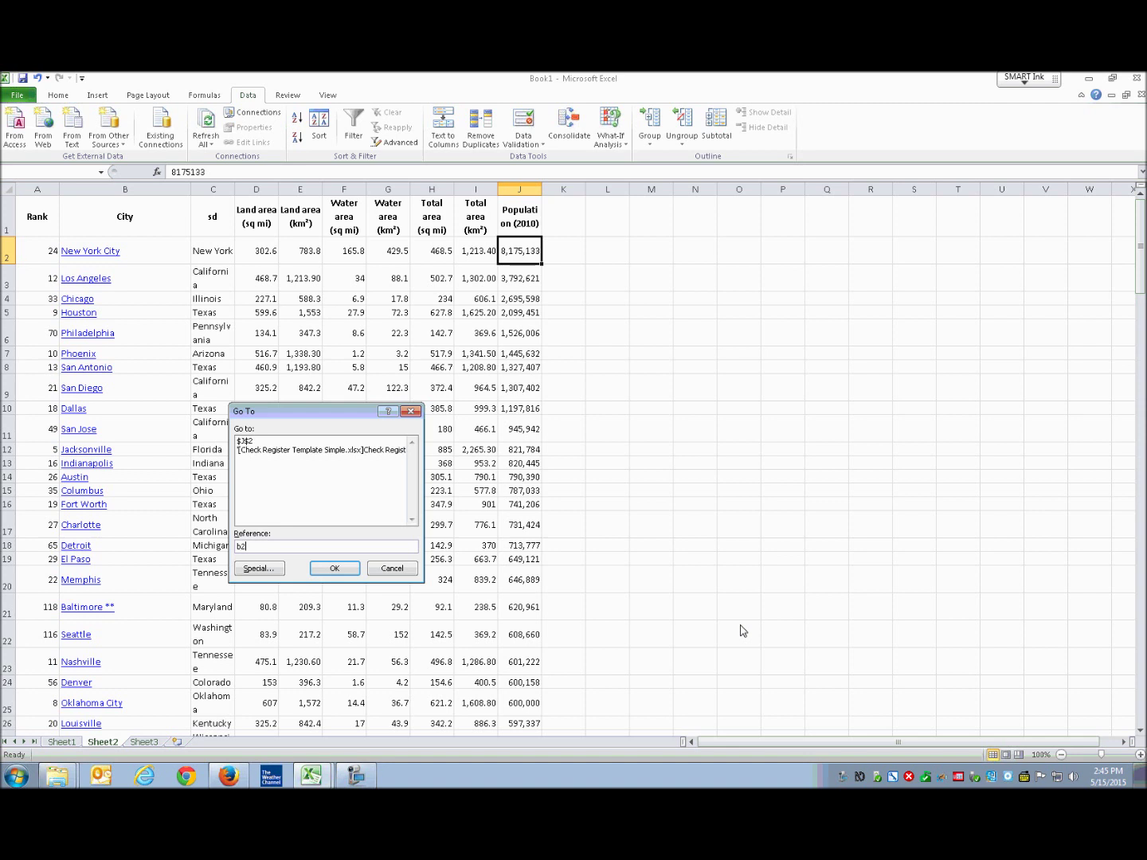
key("Return")
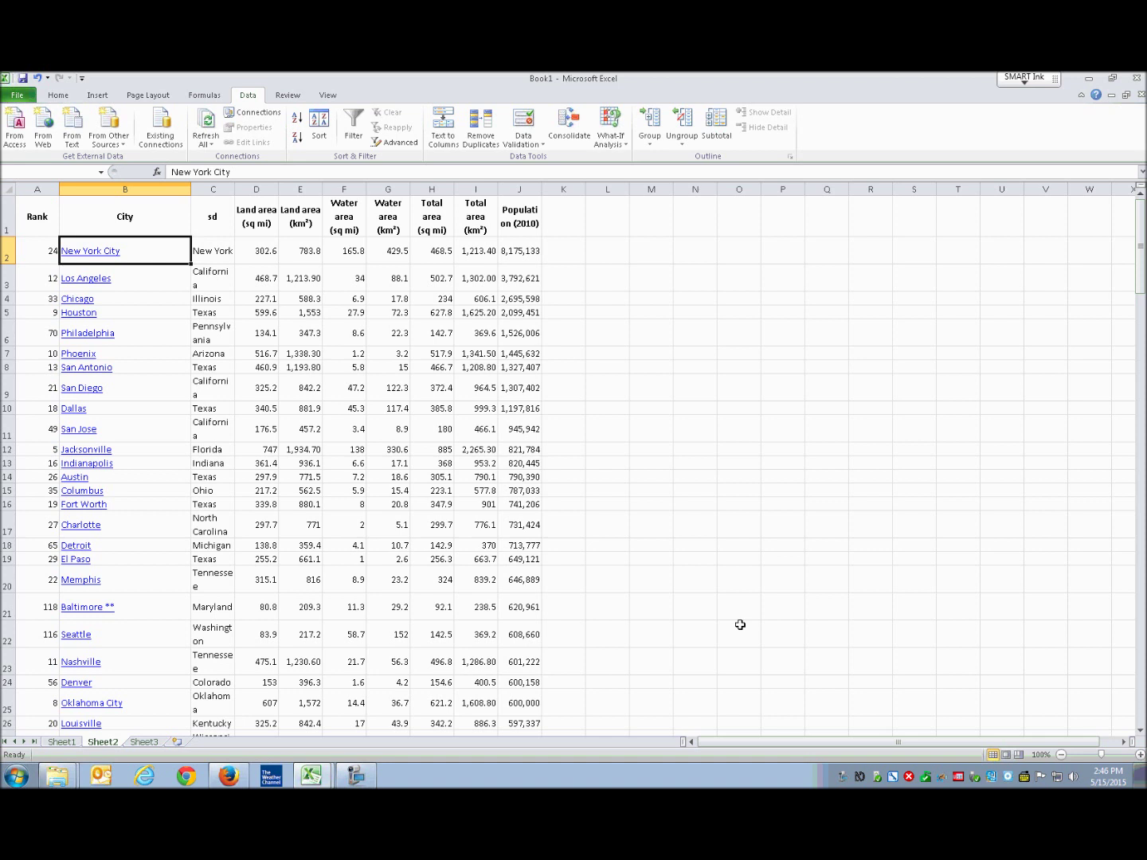
Step: Go to the sd heading in C1 and open the custom Sort dialog for the city table
key("ctrl+Home")
key("Right")
key("Right")
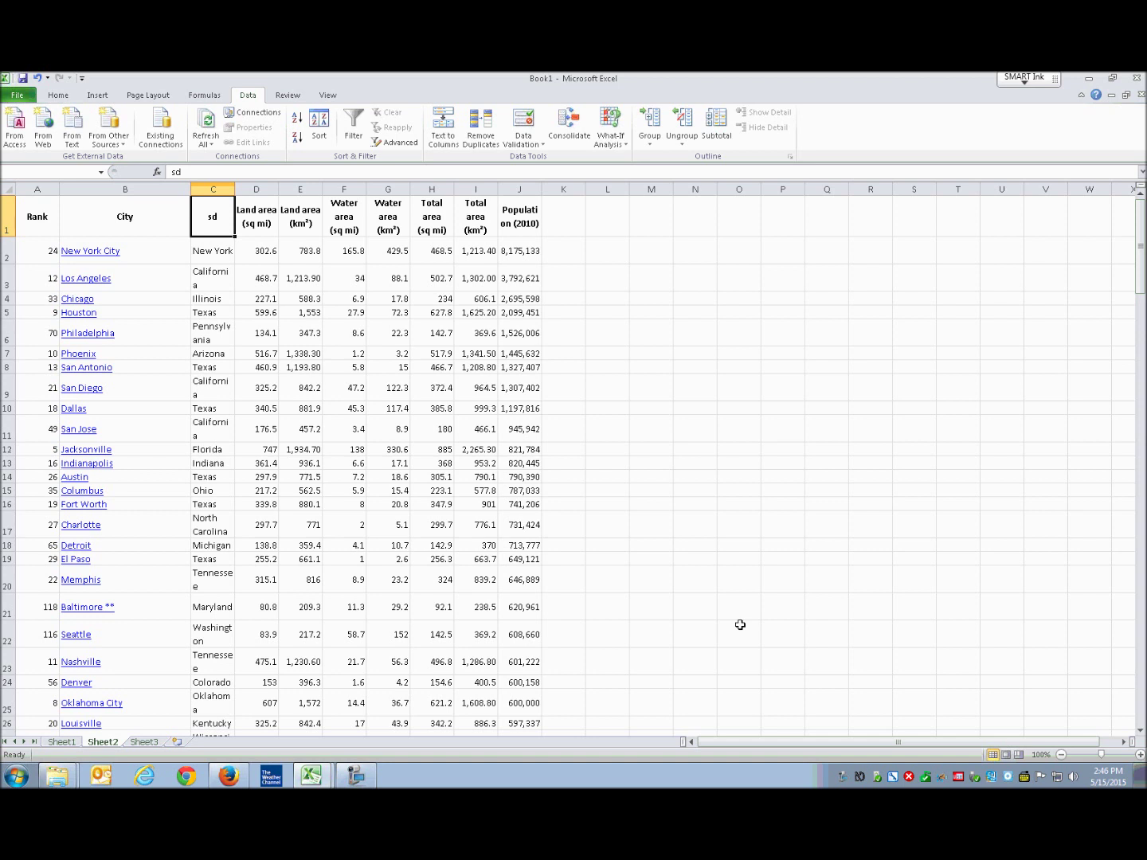
key("alt+a")
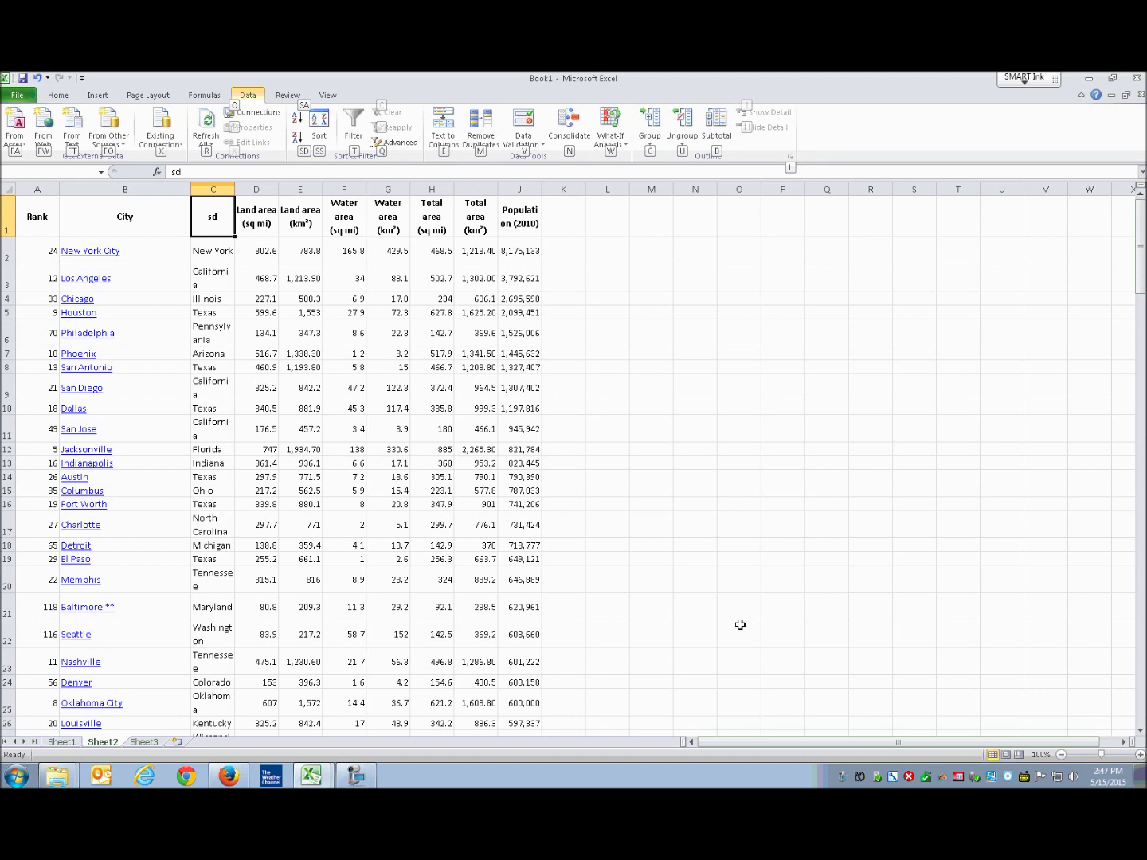
key("s")
key("s")
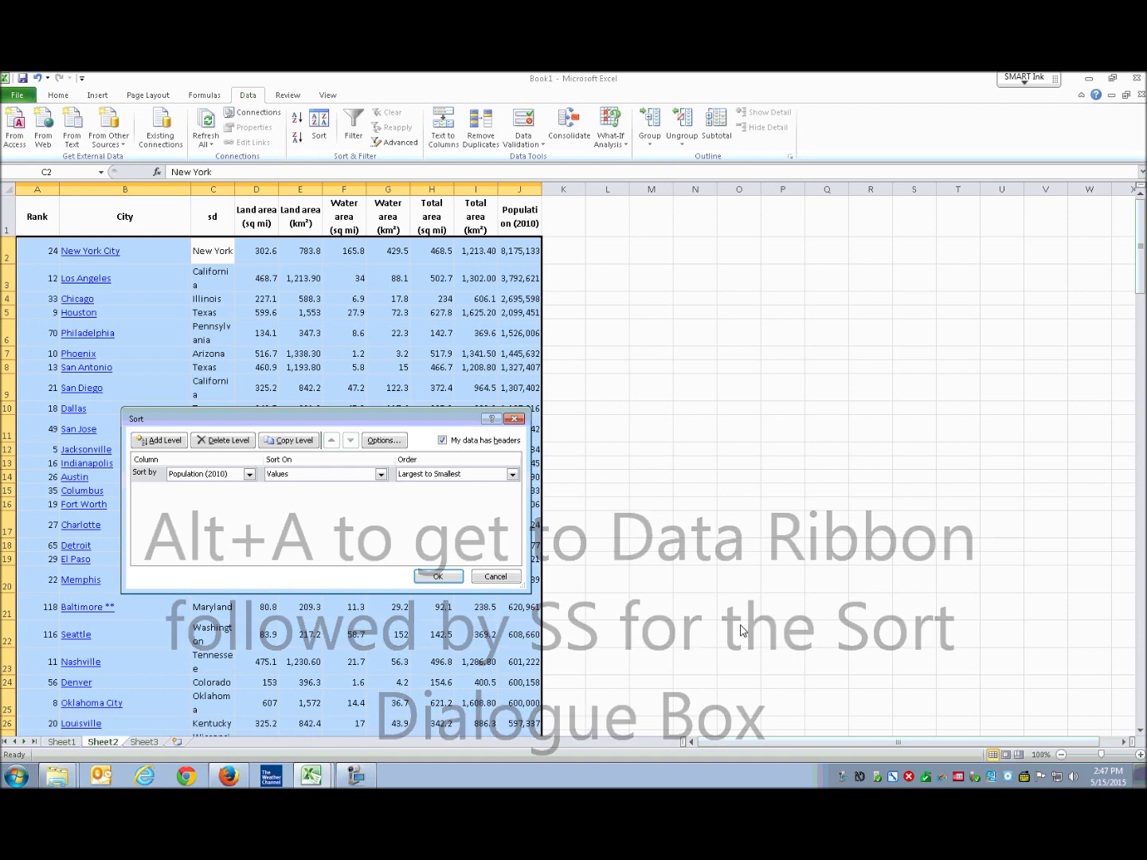
Step: Set the sort level's Sort by column to sd
key("Tab")
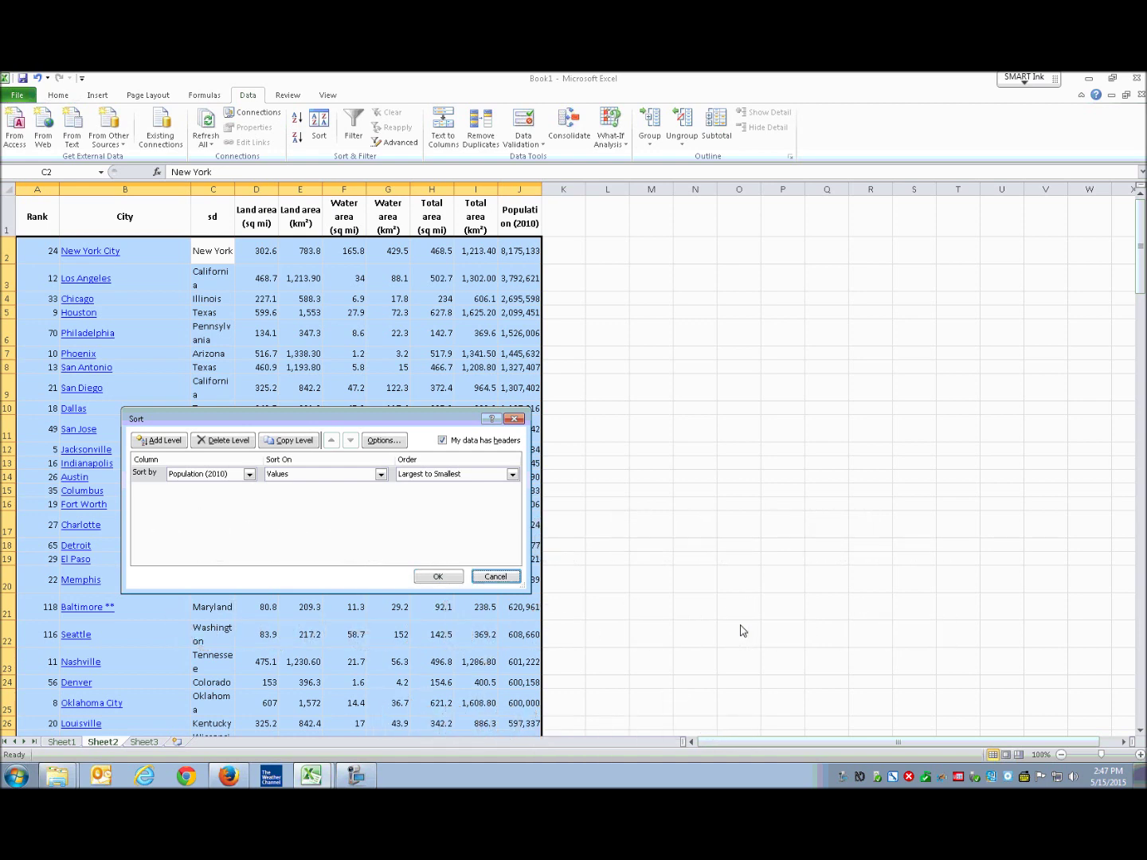
key("Tab")
key("Tab")
key("Tab")
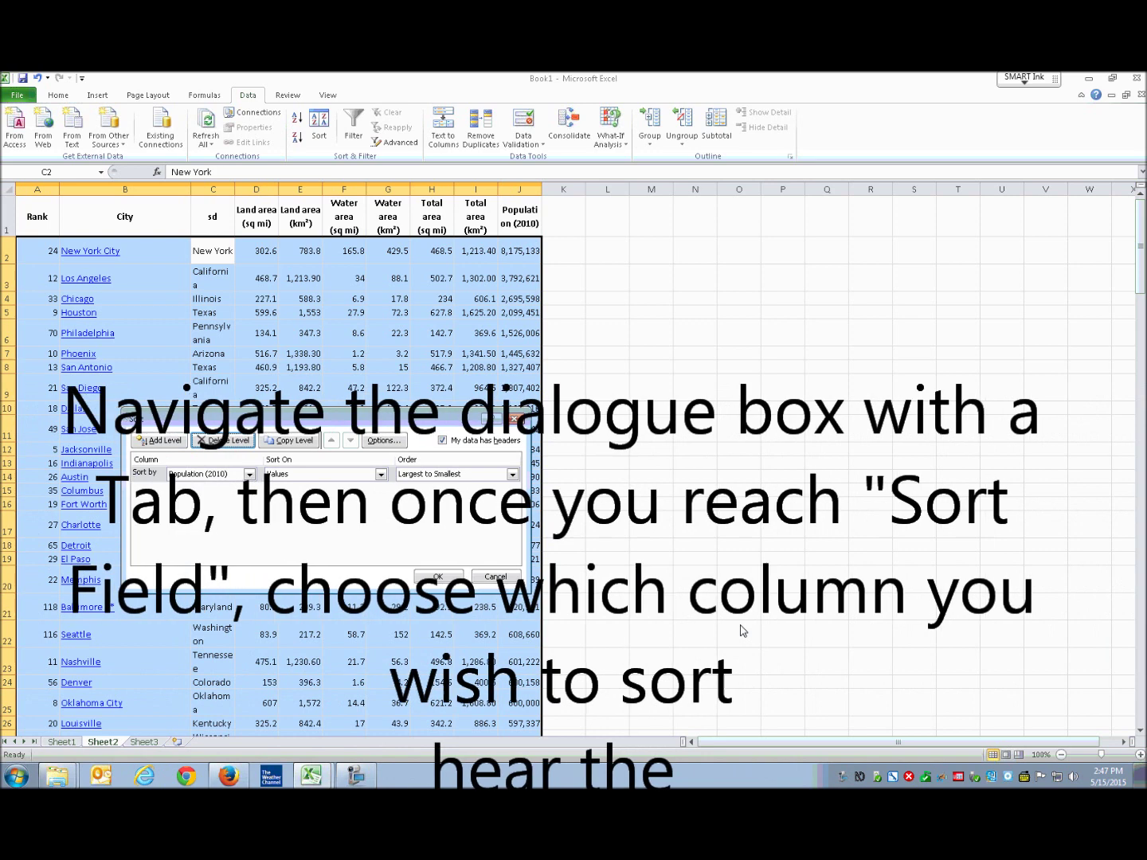
key("Tab")
key("Tab")
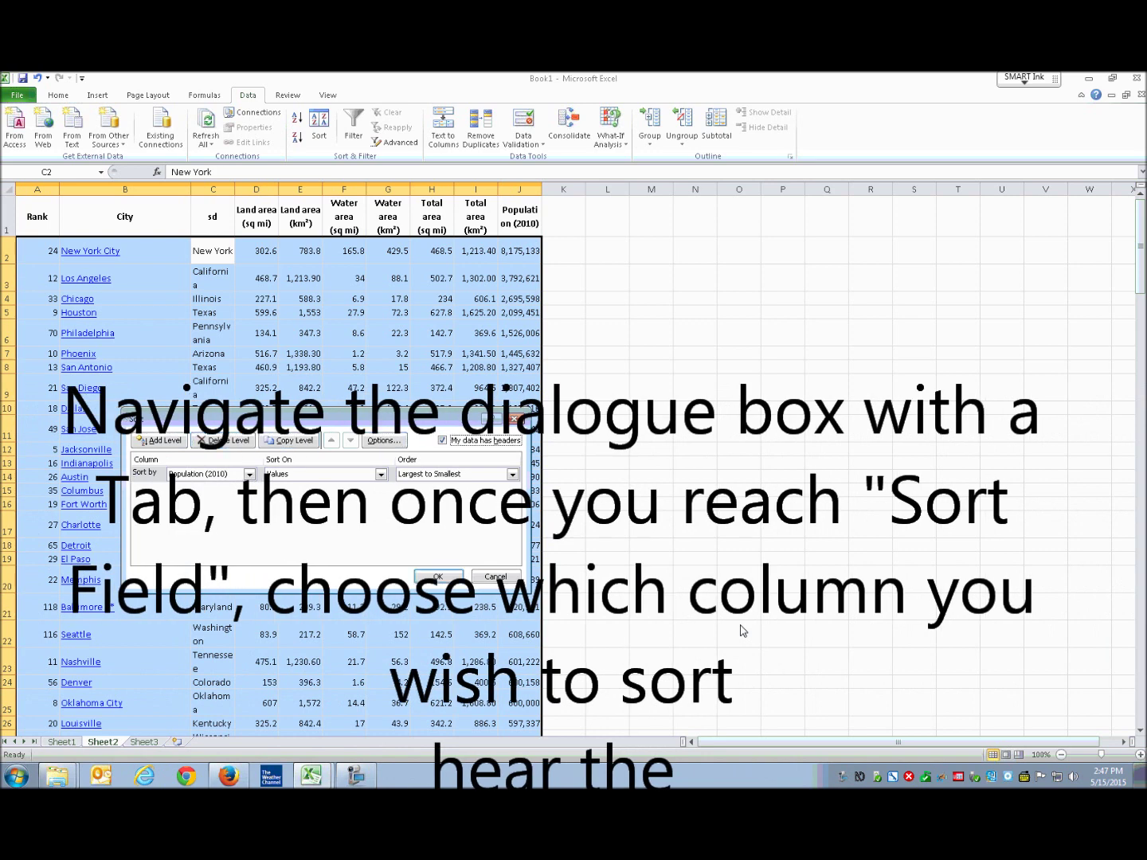
key("Tab")
key("Tab")
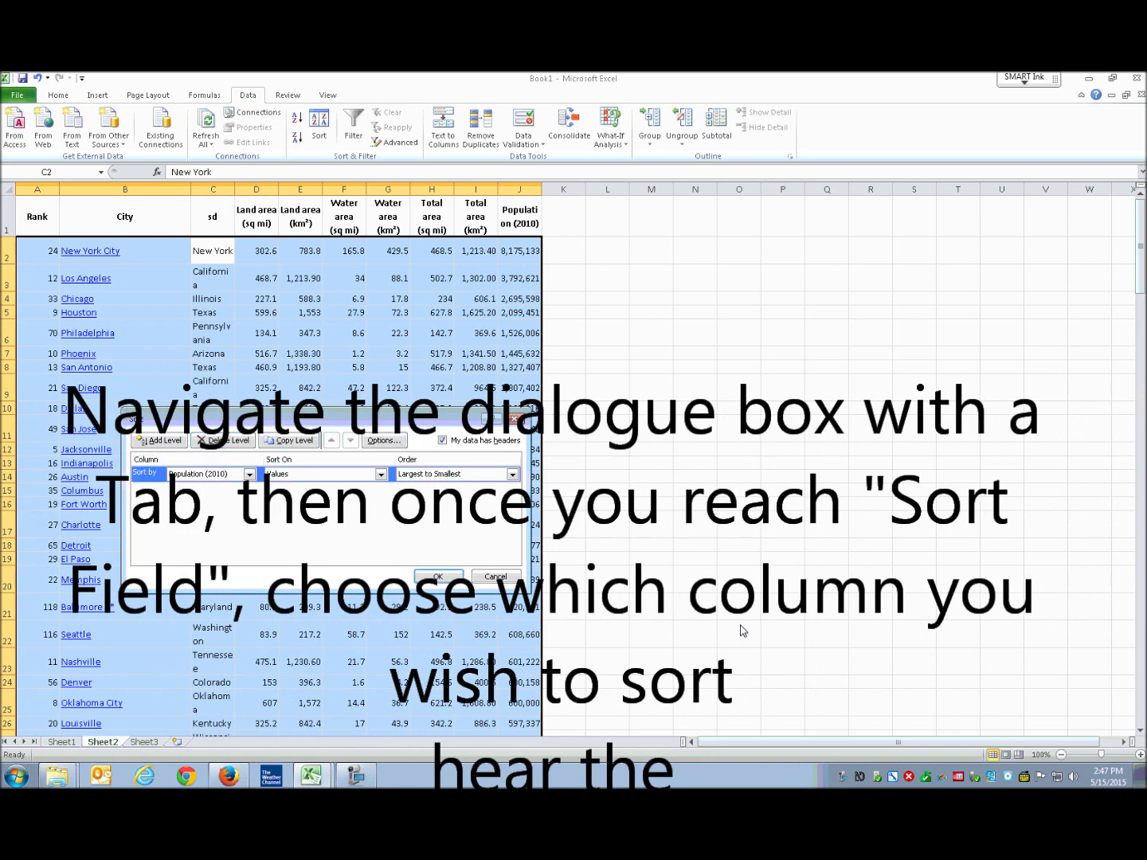
key("Tab")
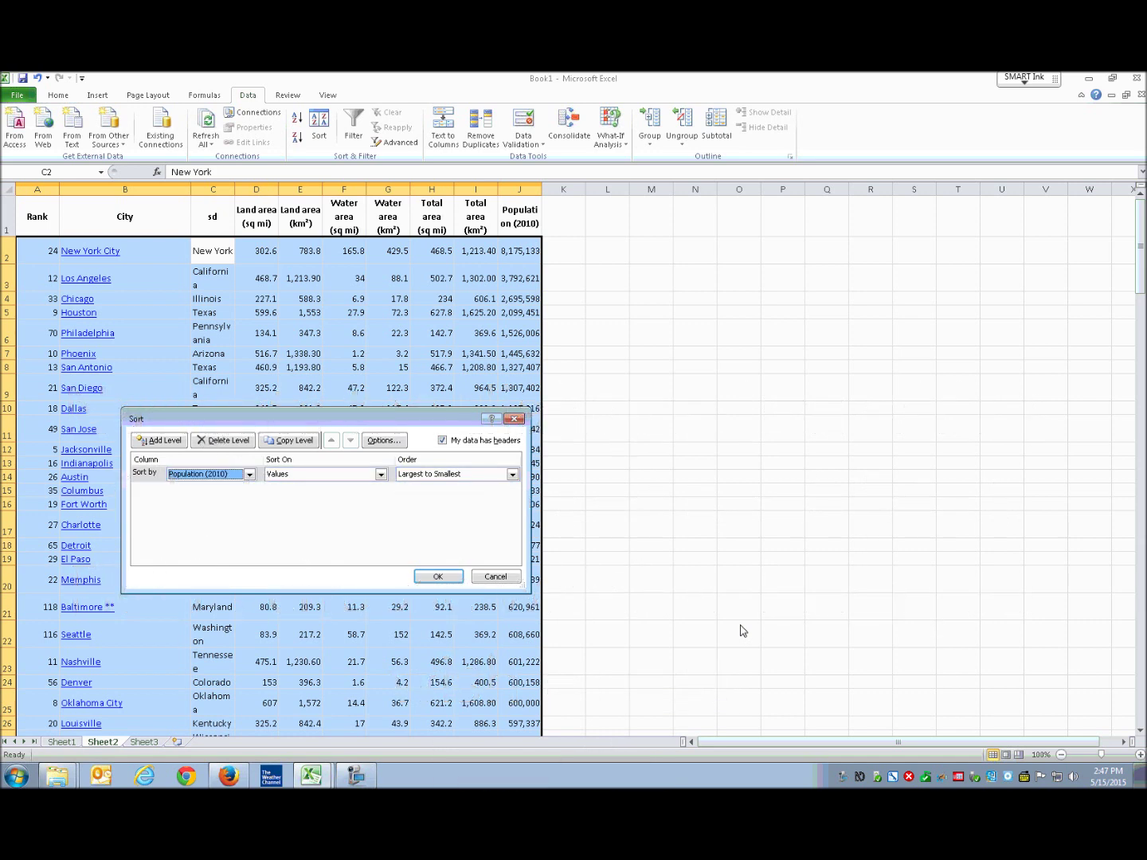
key("alt+Down")
key("Up")
key("Up")
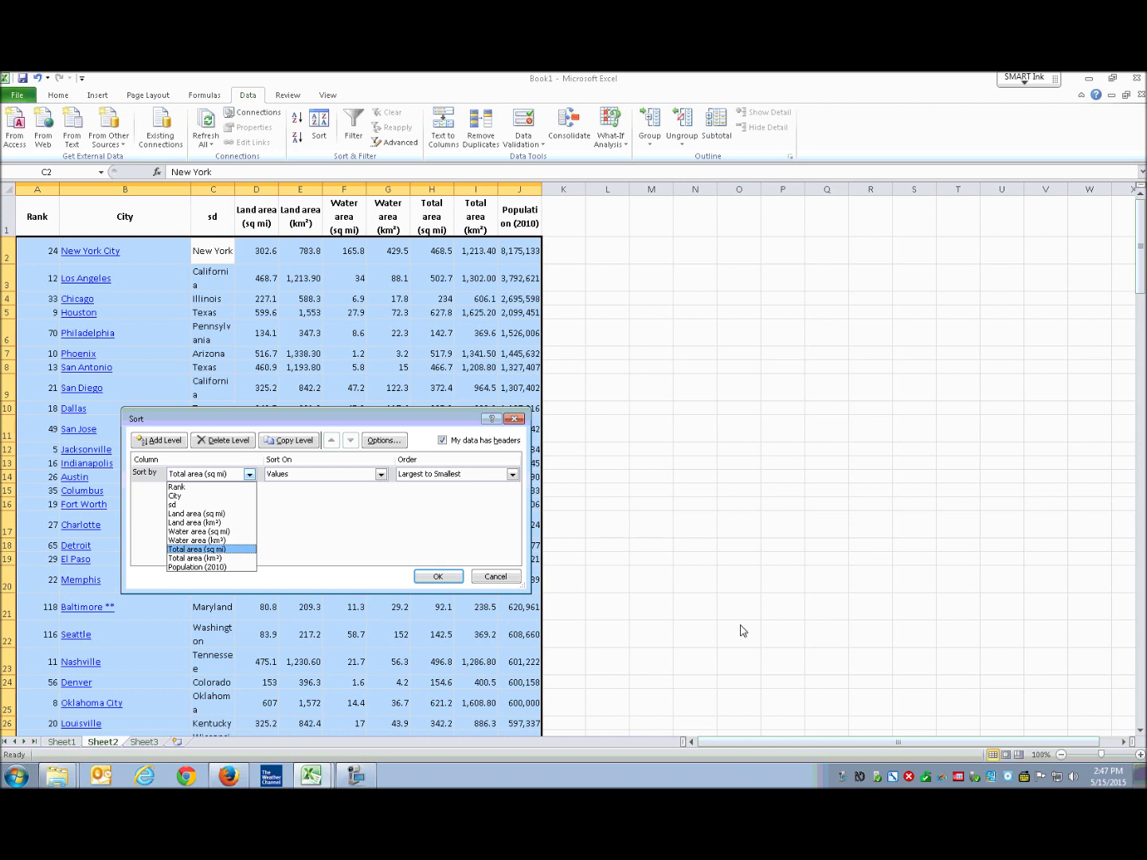
key("Up")
key("Up")
key("Up")
key("Up")
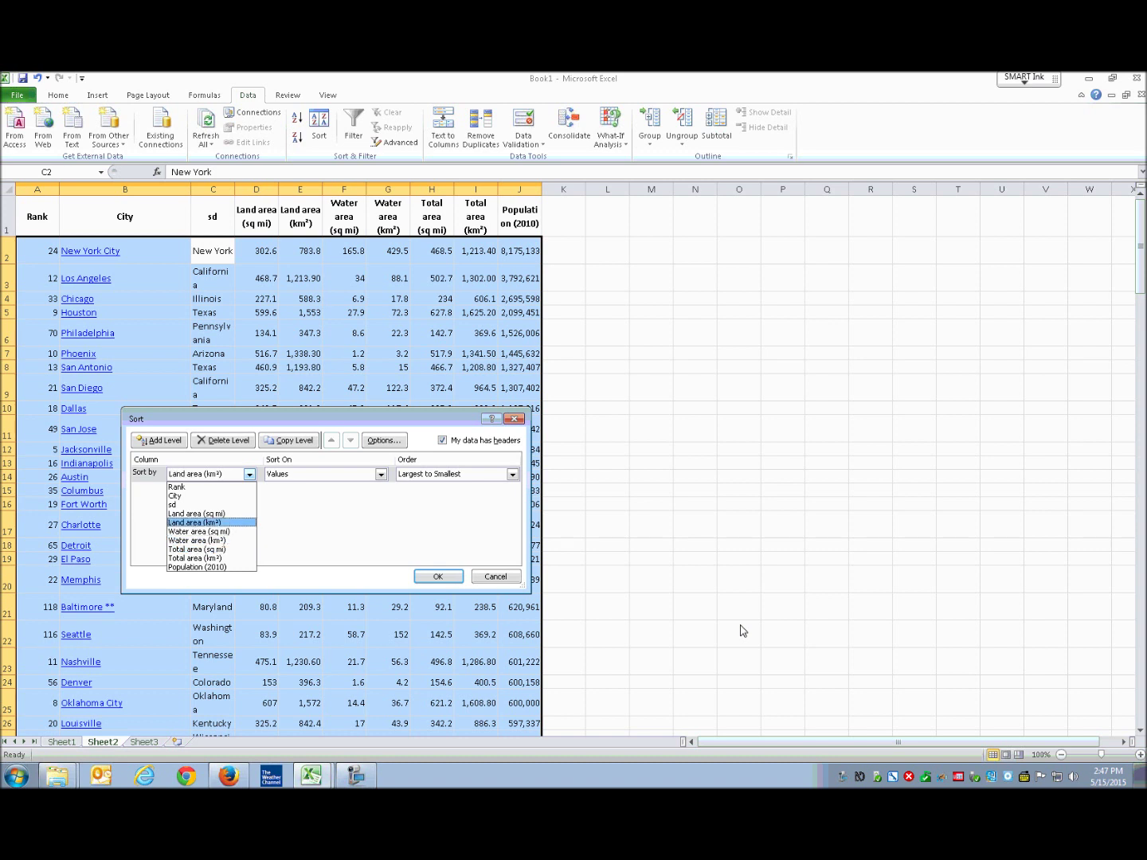
key("Up")
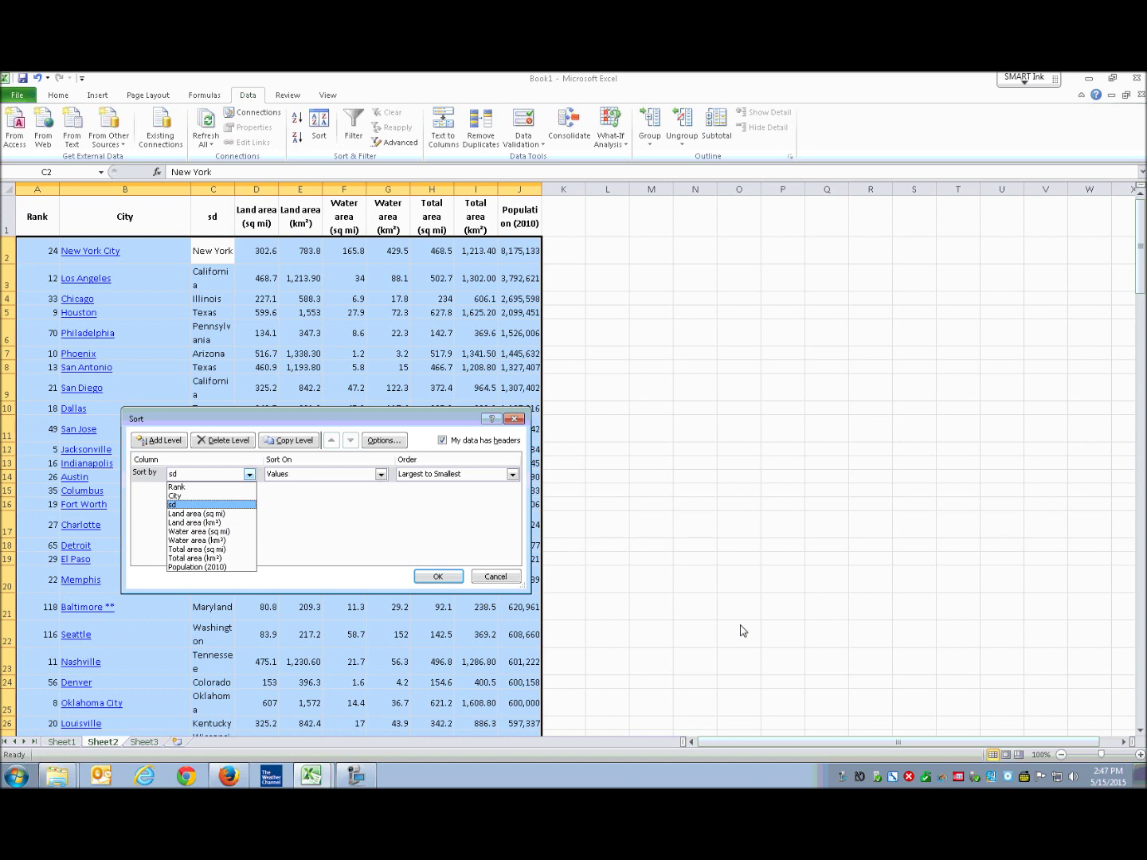
Step: Review the Sort On choices for the sd level and select Values
key("Tab")
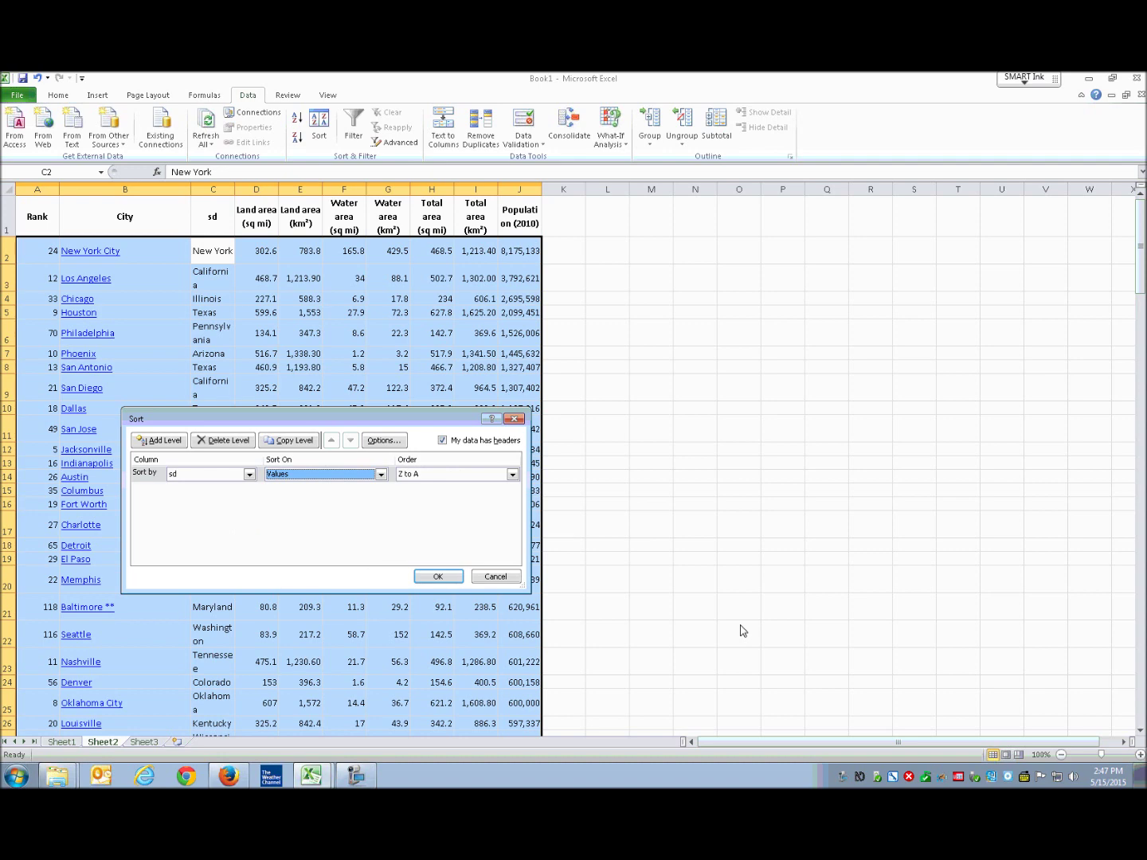
key("alt+Down")
key("Down")
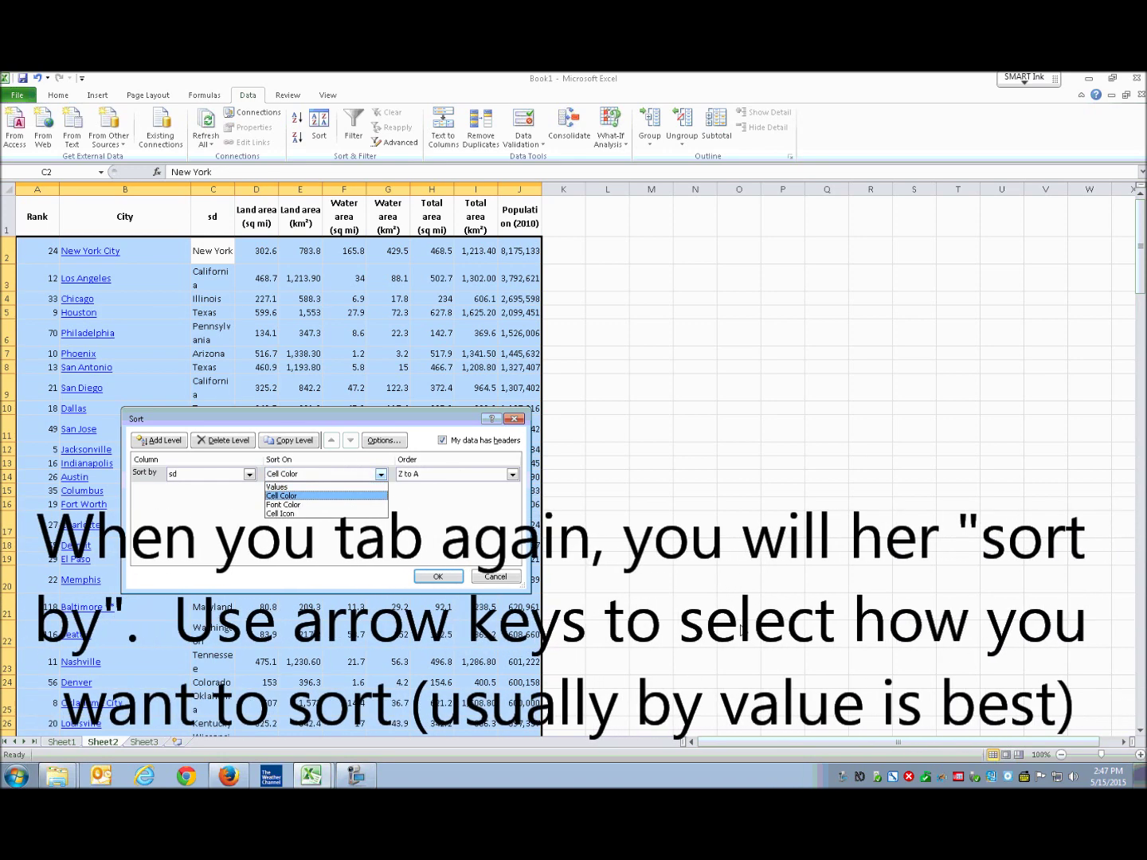
key("Down")
key("Down")
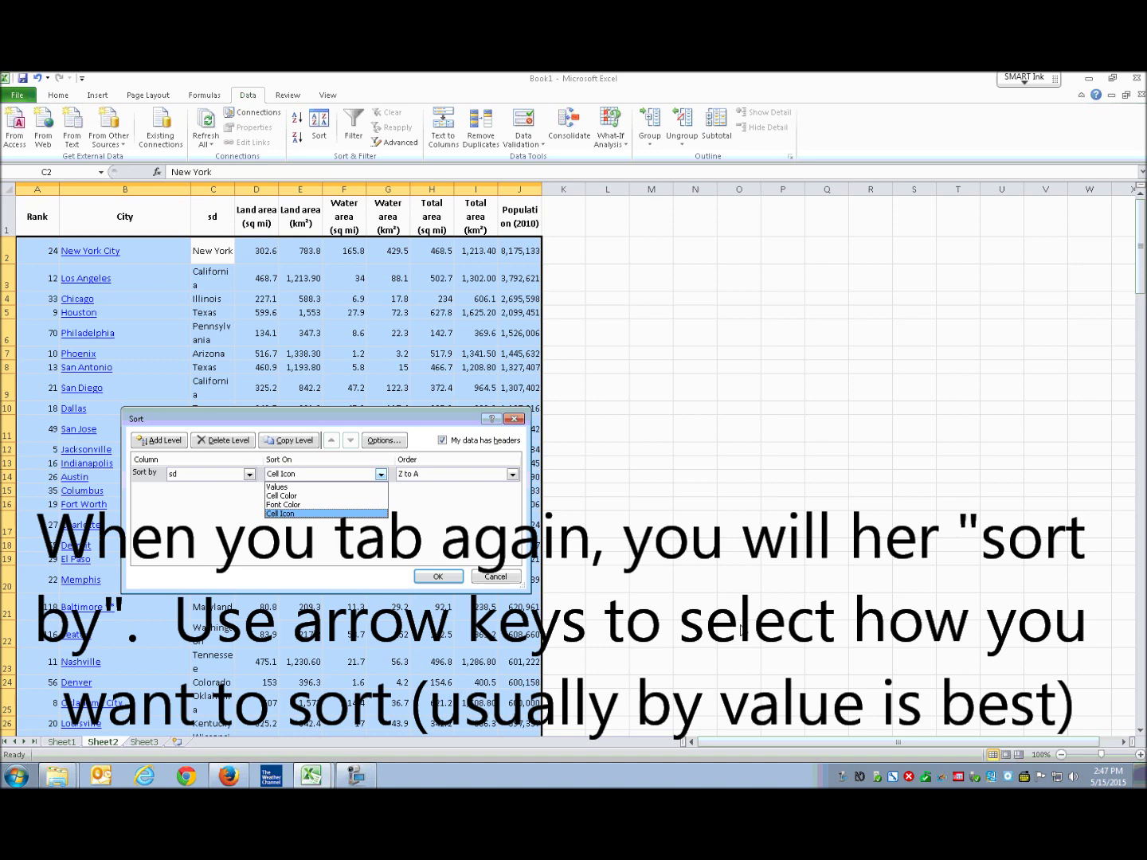
key("Up")
key("Up")
key("Up")
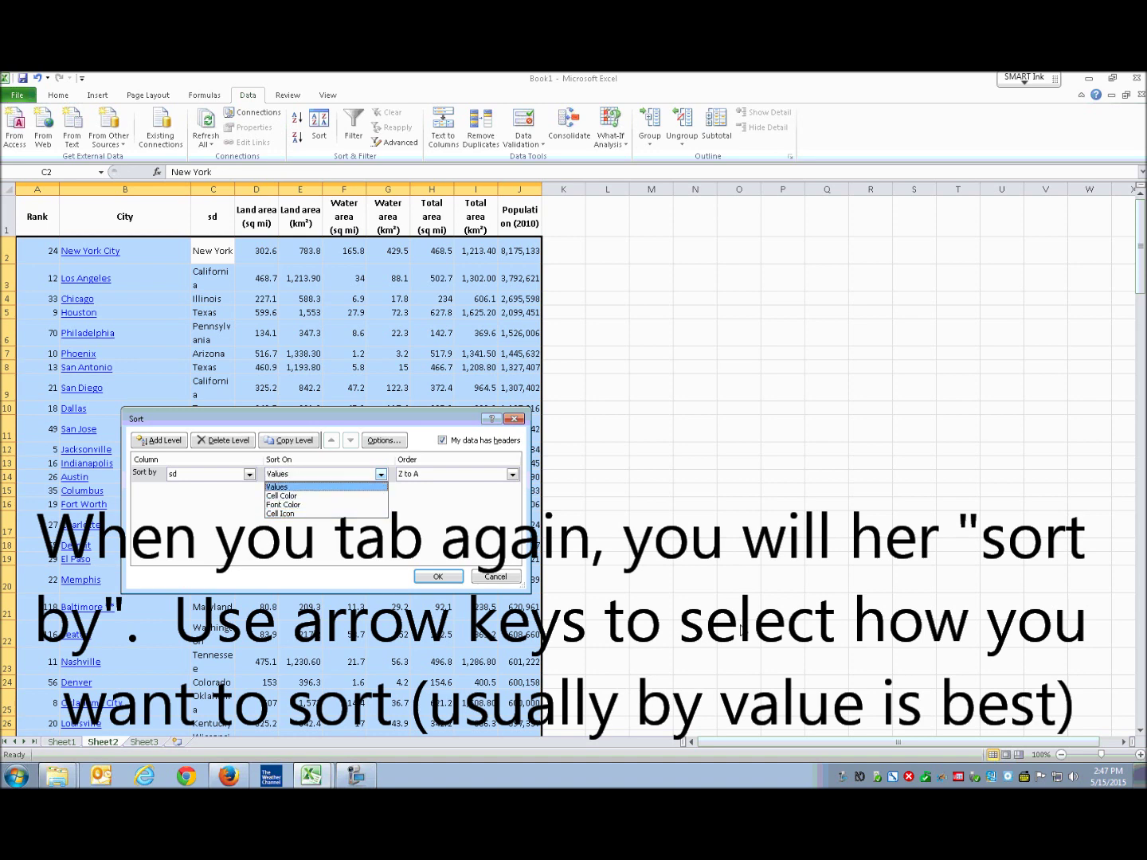
Step: Review the order choices for the sd level, select Z to A and apply the sort to the table
key("Tab")
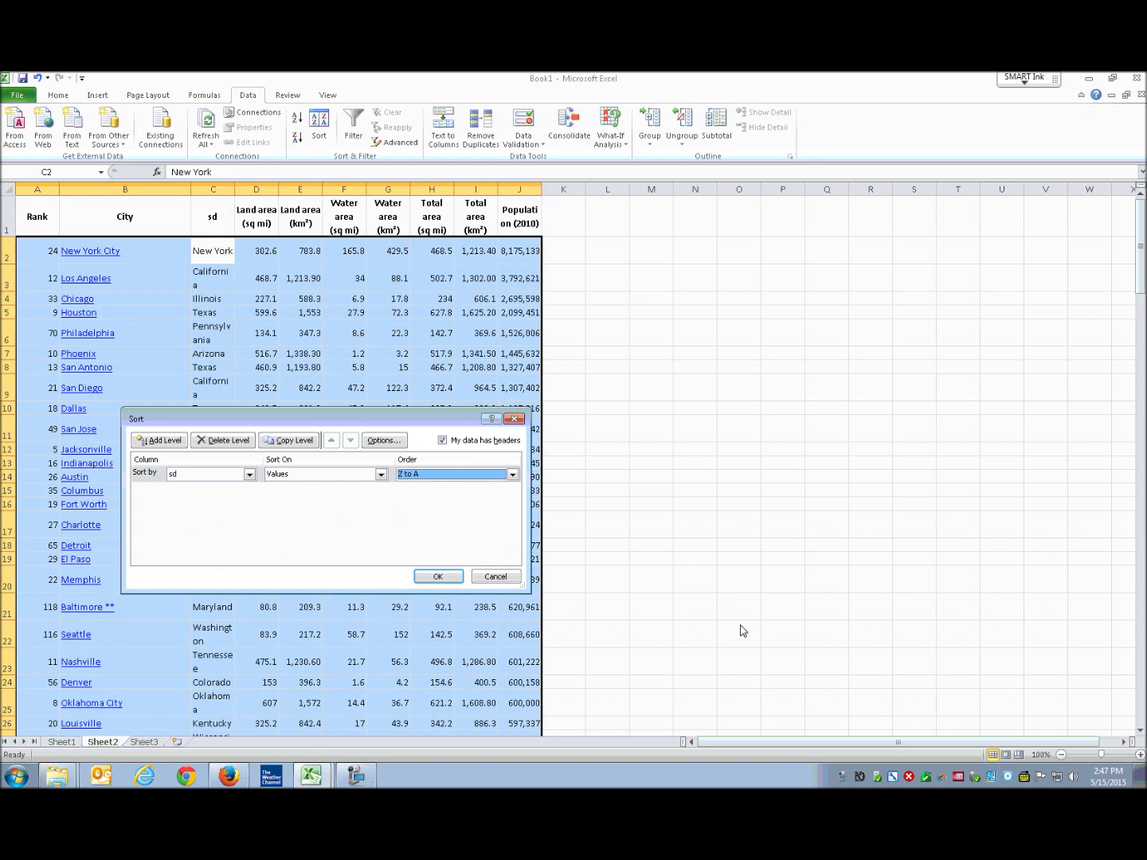
key("alt+Down")
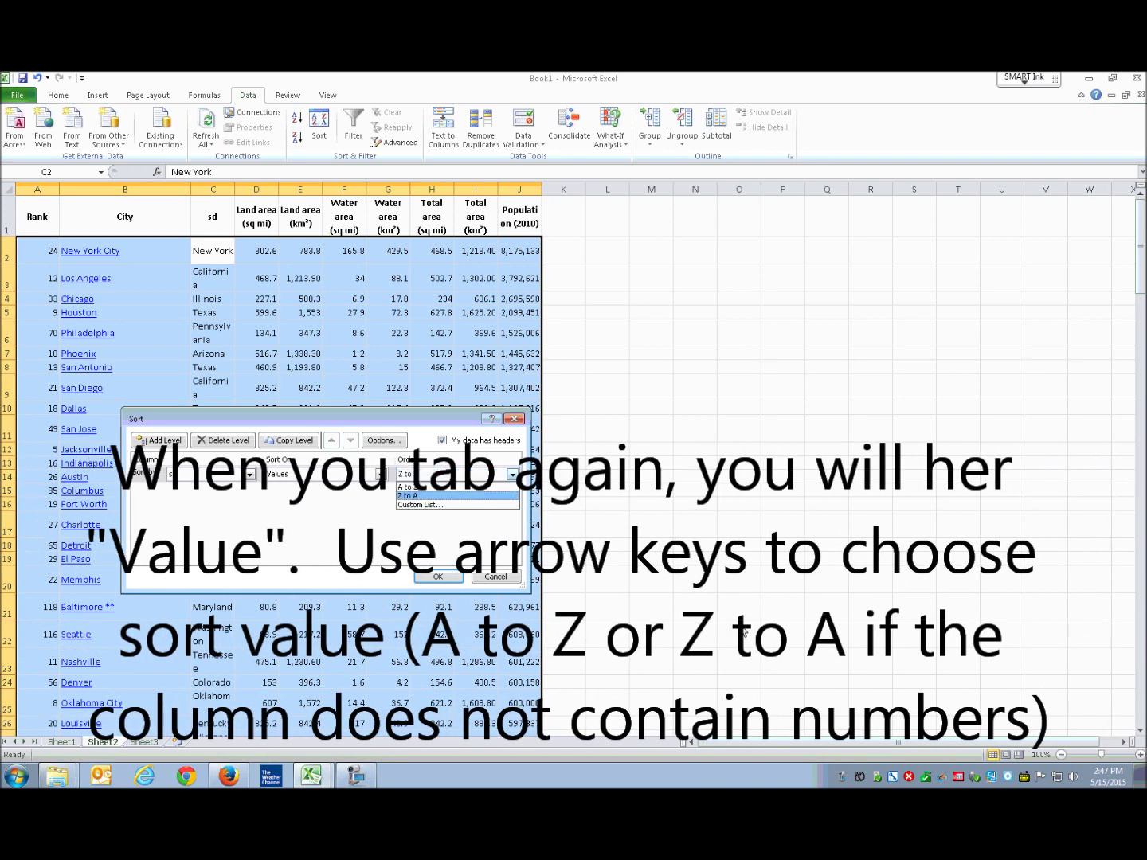
key("Up")
key("Down")
key("Down")
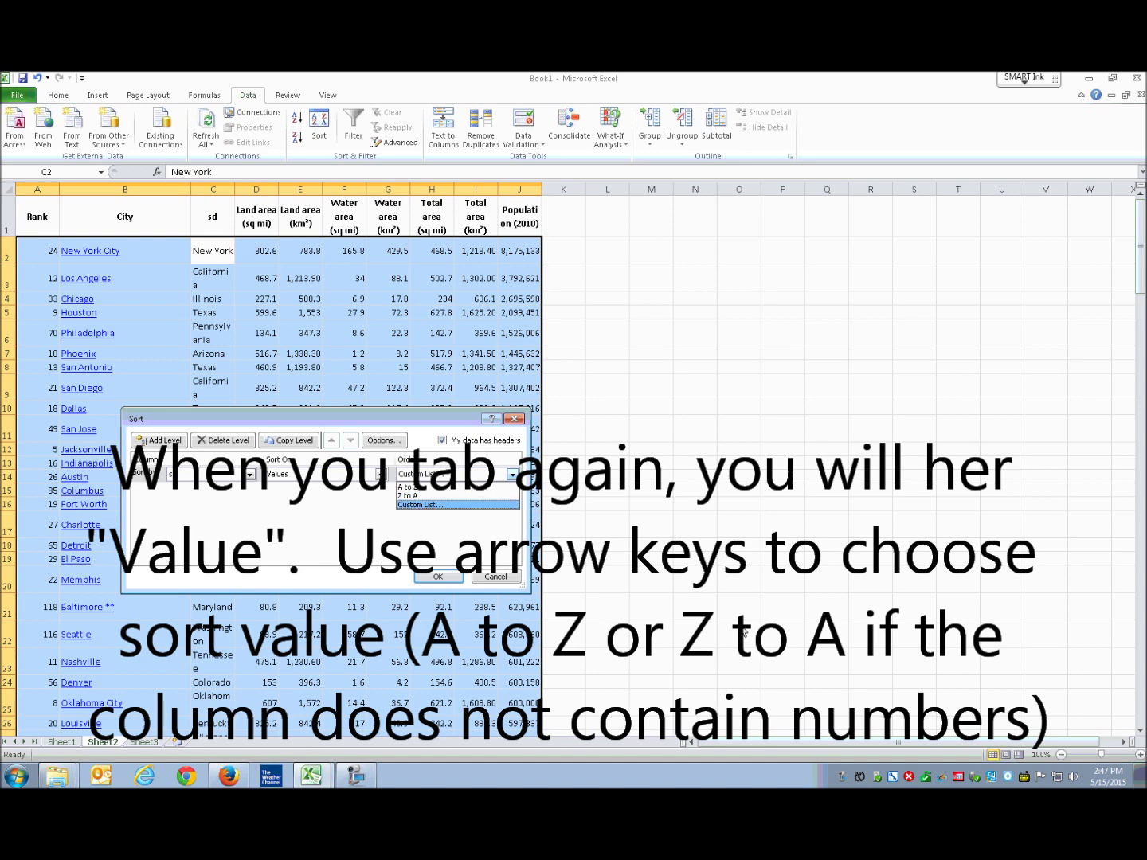
key("Up")
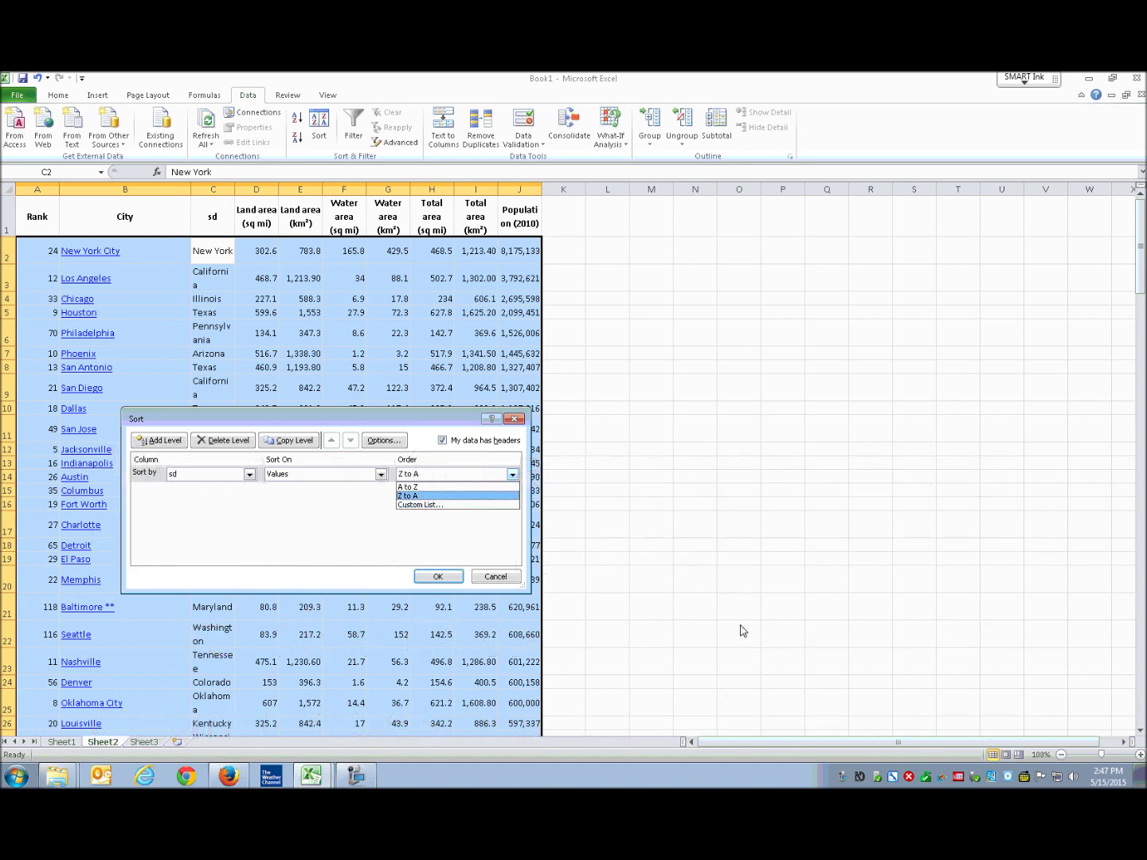
key("Up")
key("Down")
key("Return")
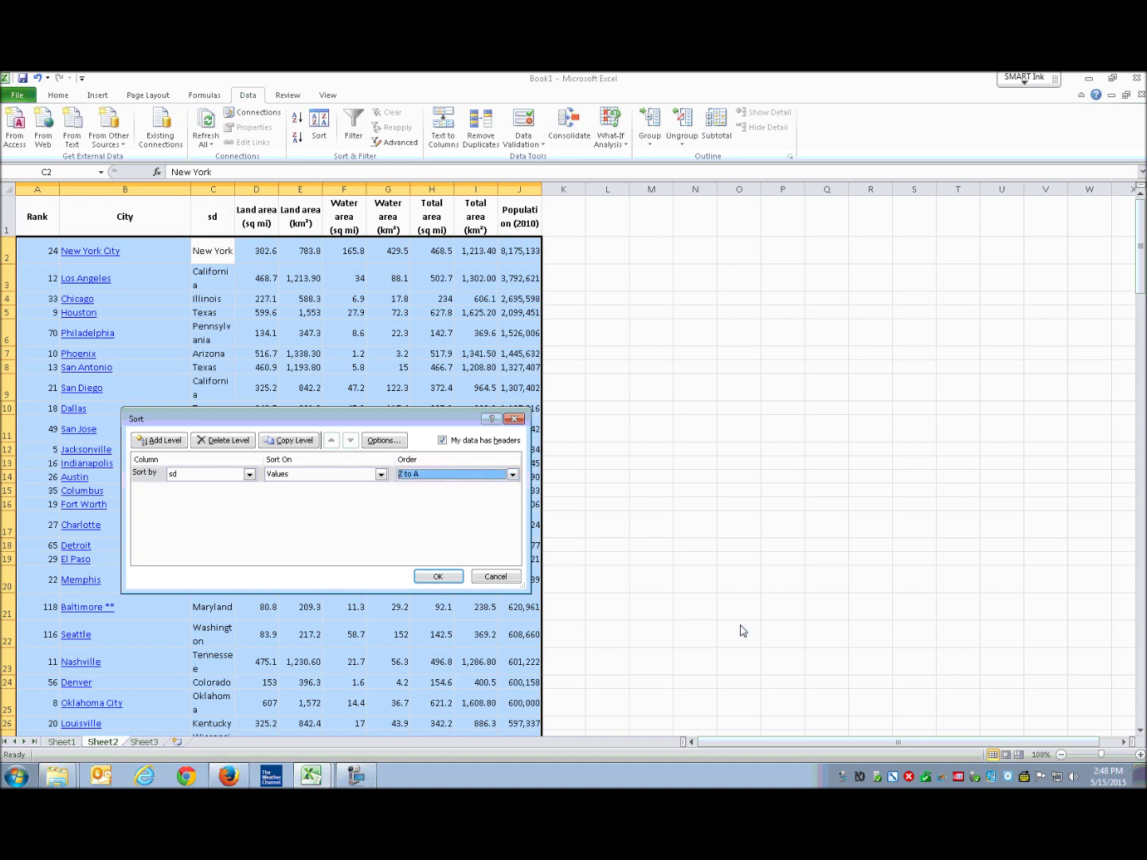
key("Return")
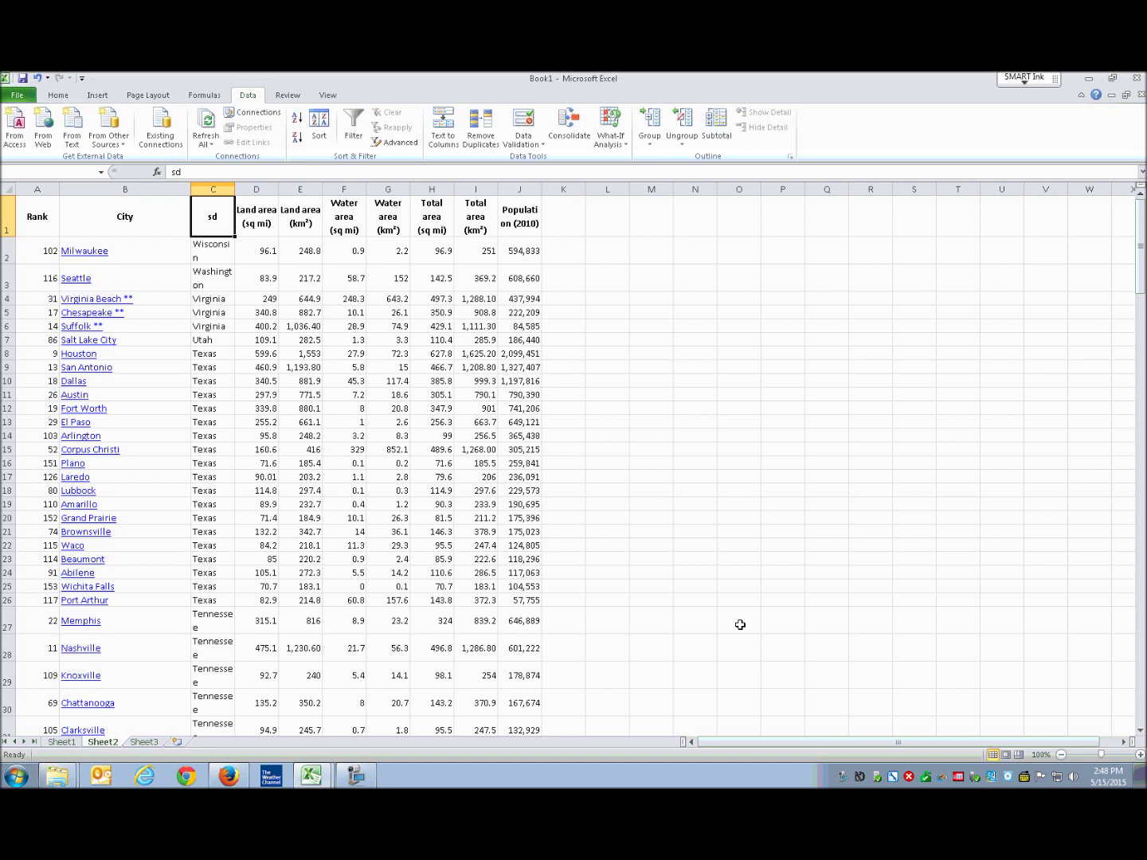
Step: Check the first states in C2 and C3, and go to B2 to read the city in the first row
key("Down")
key("Down")
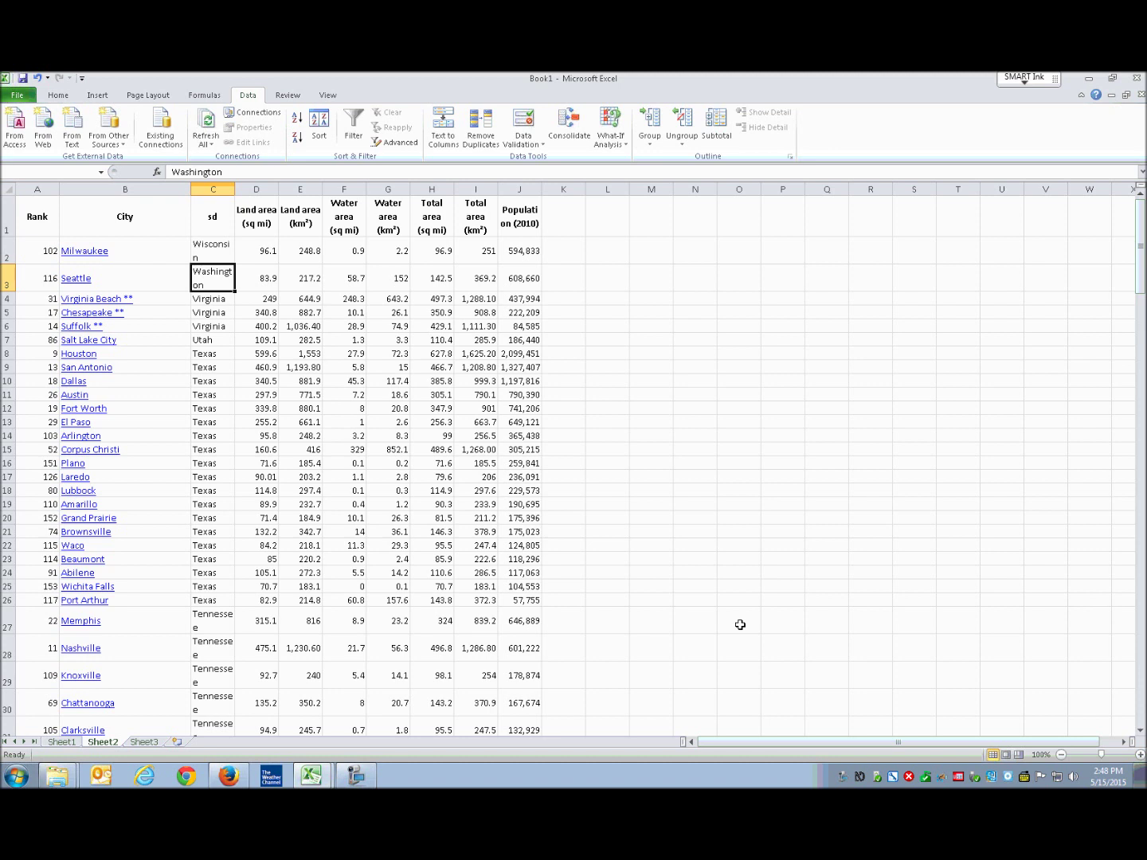
key("Up")
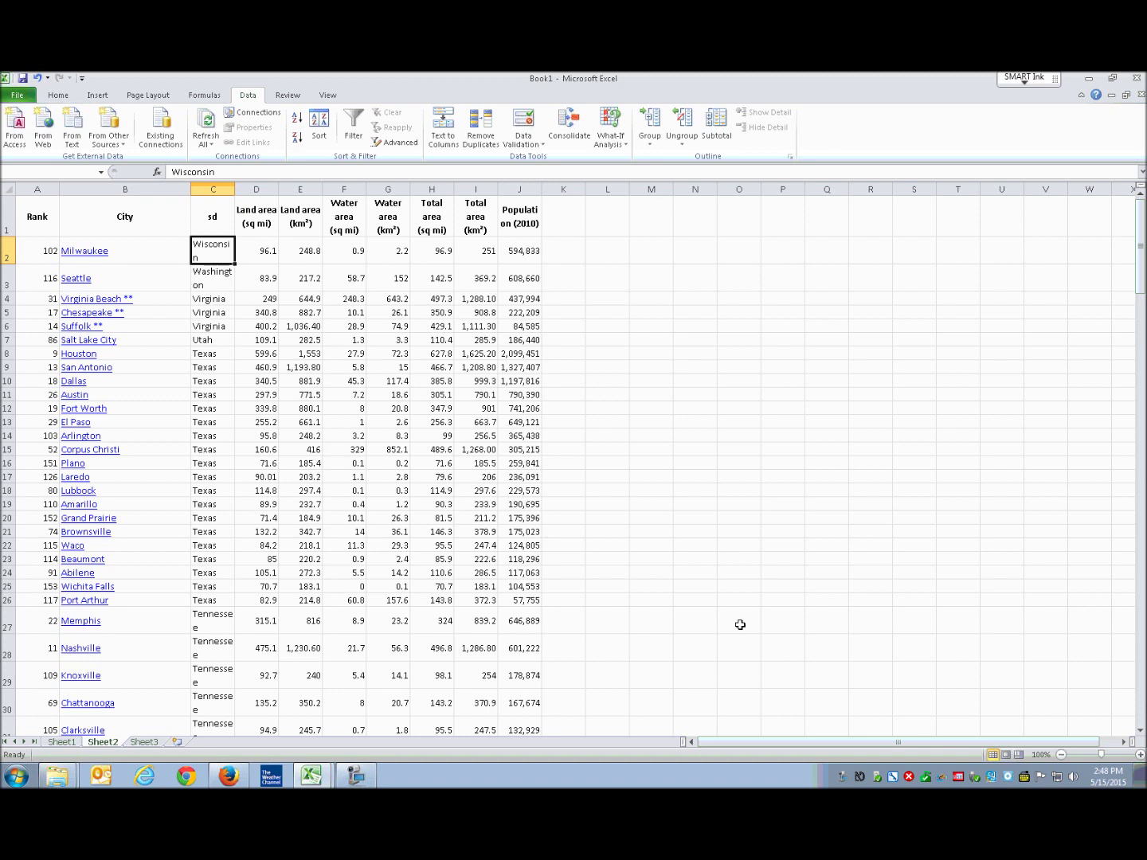
key("Left")
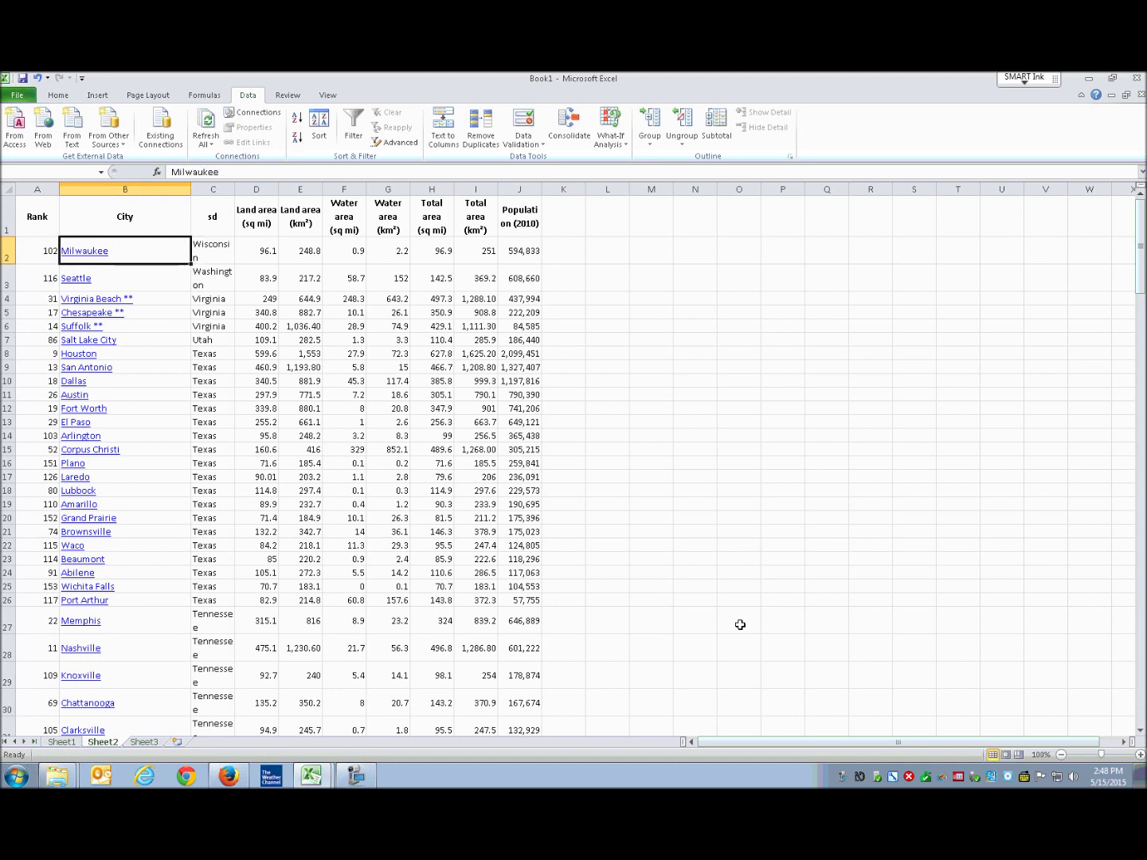
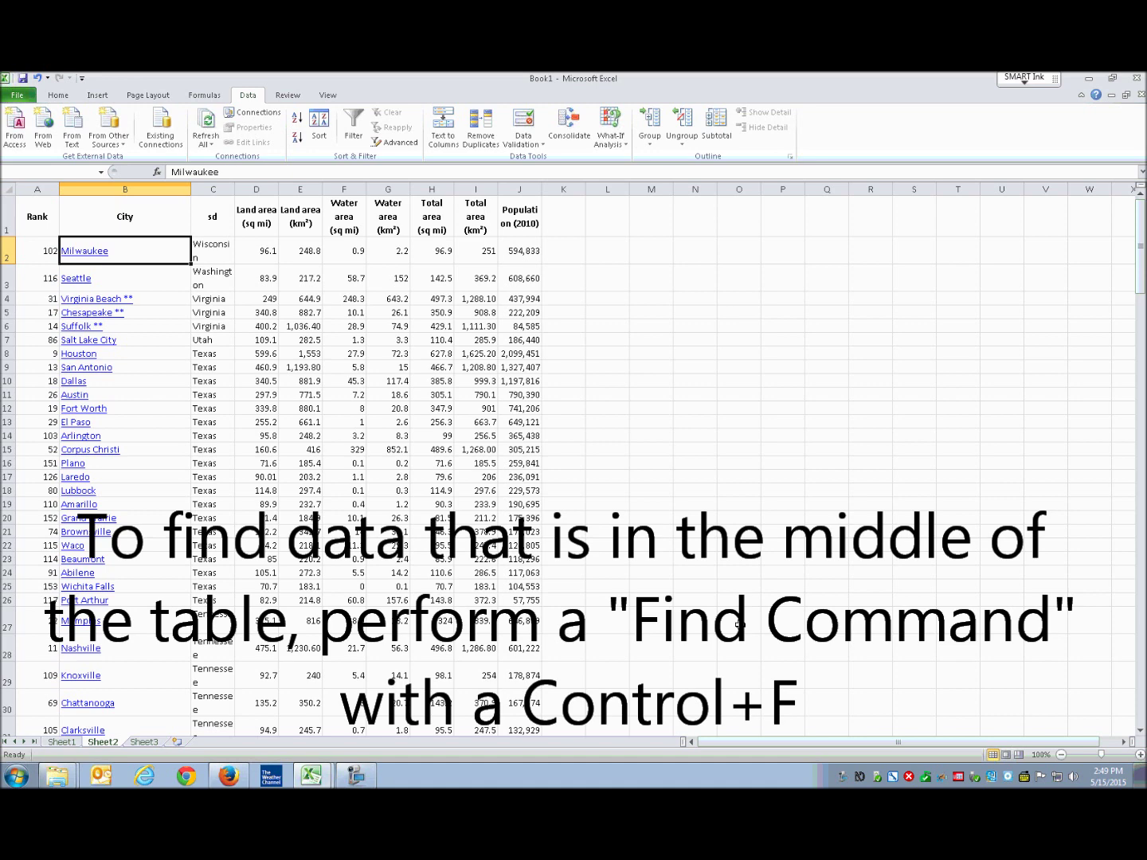
Step: Find "chicago" in the sheet and close the Find and Replace dialog
key("ctrl+f")
type("chicago")
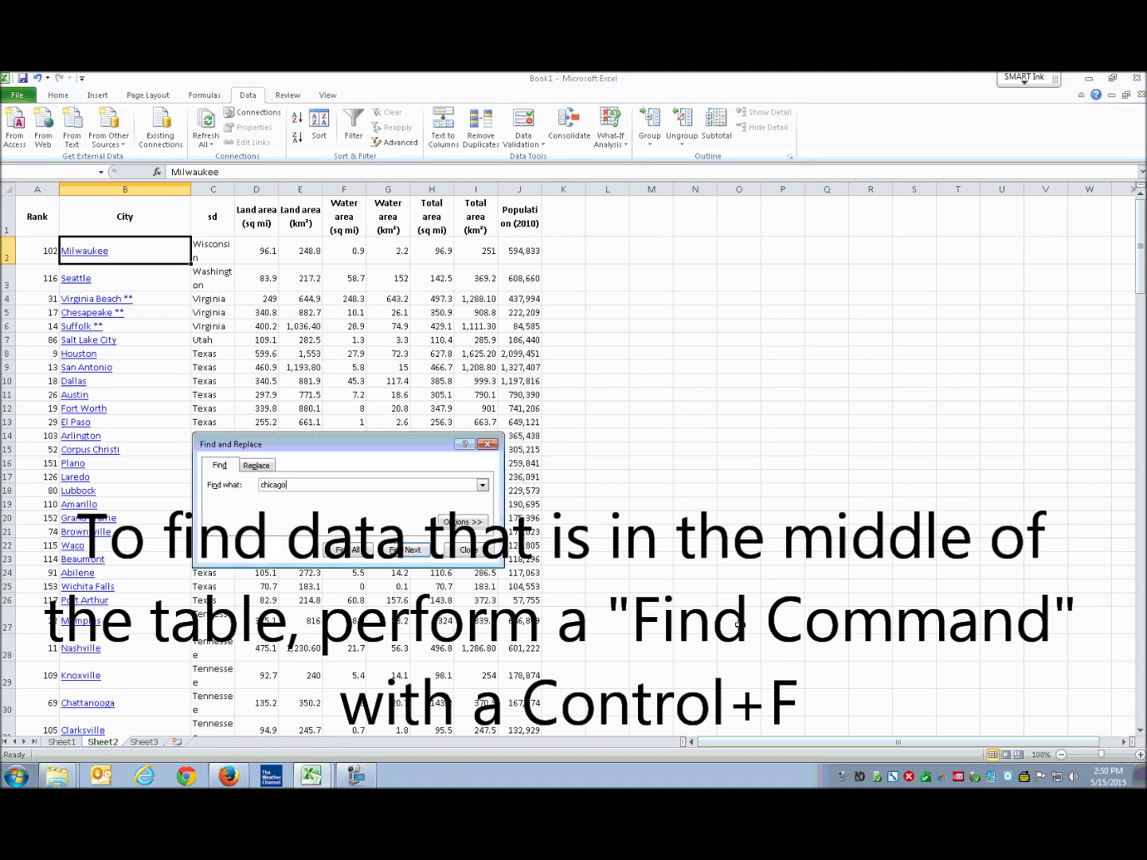
key("Return")
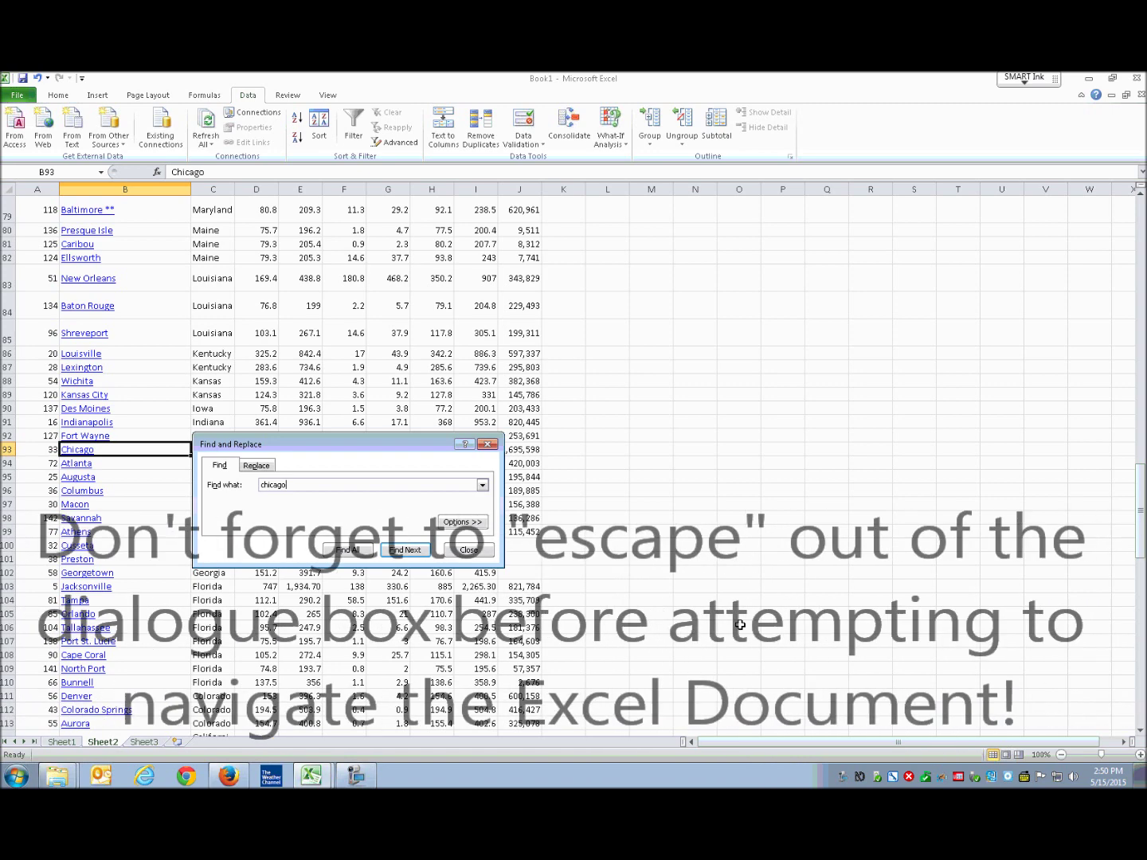
key("Escape")
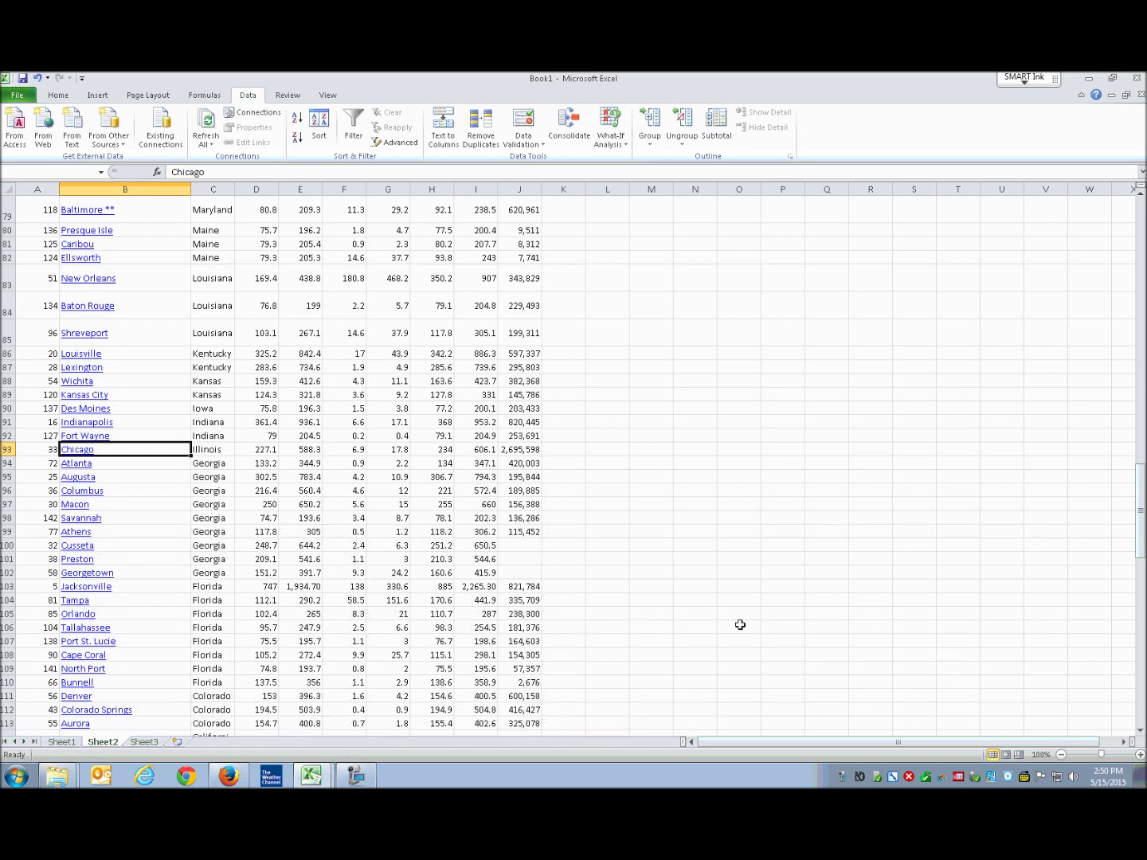
Step: Read Chicago's row cell by cell from the rank in A93 across to the population in J93
key("Left")
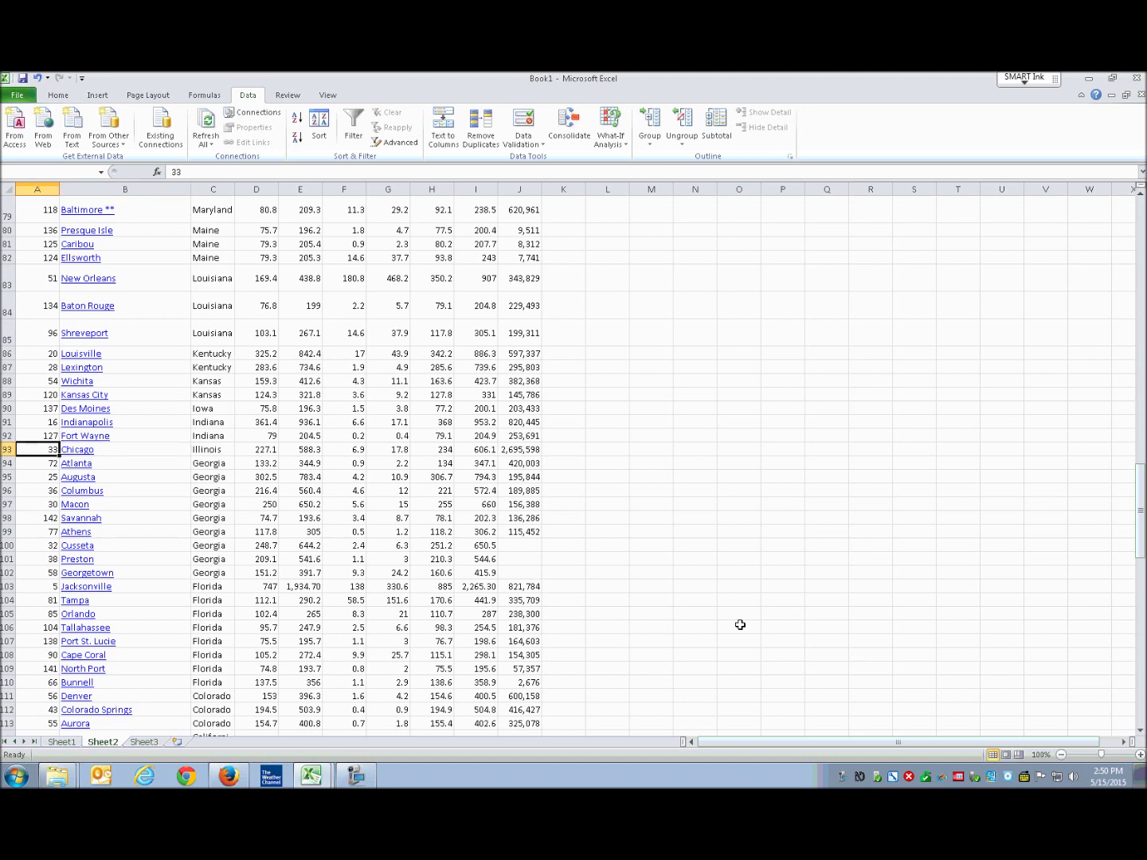
key("Right")
key("Right")
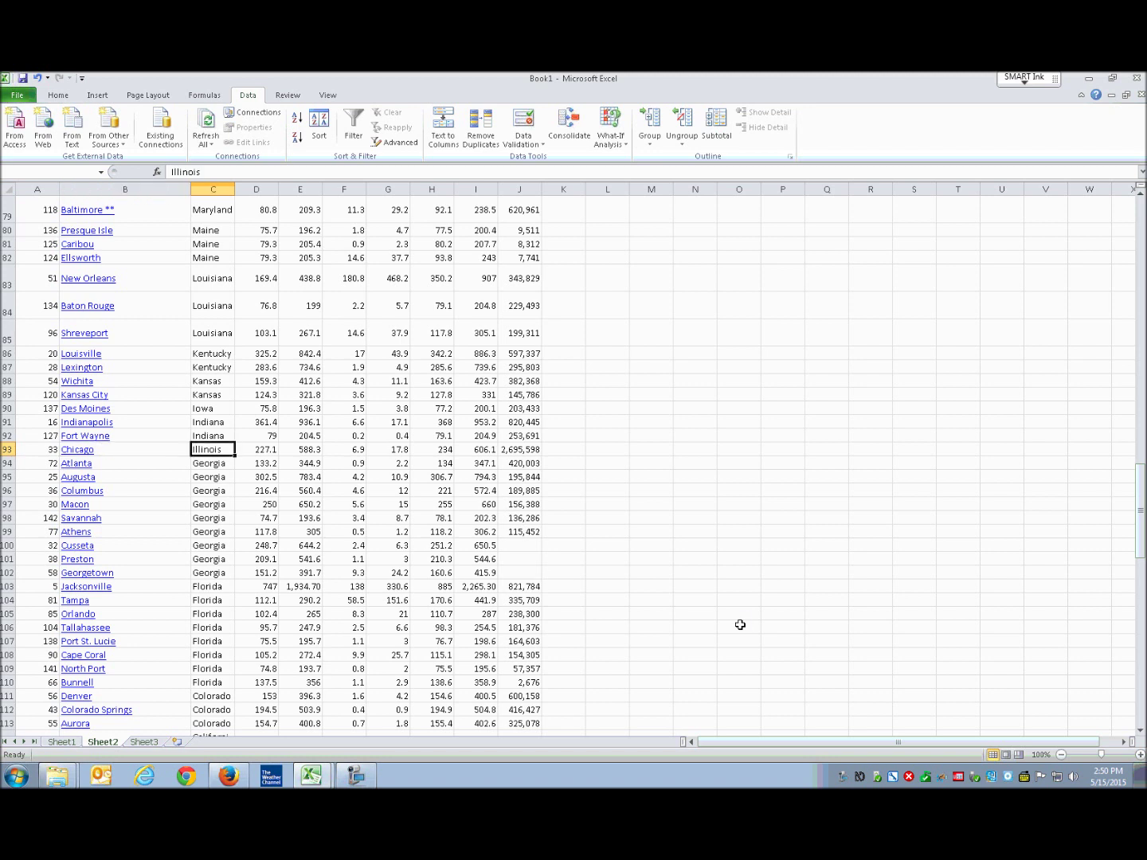
key("Right")
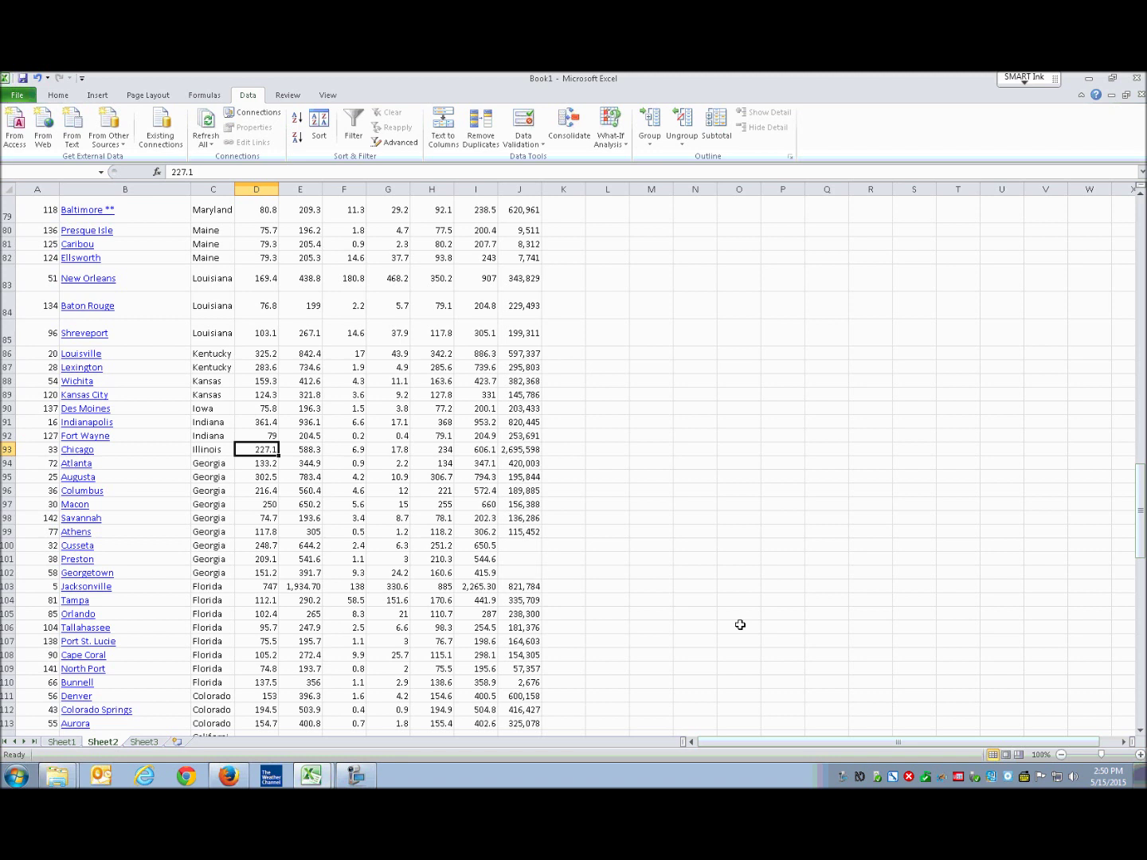
key("Right")
key("Right")
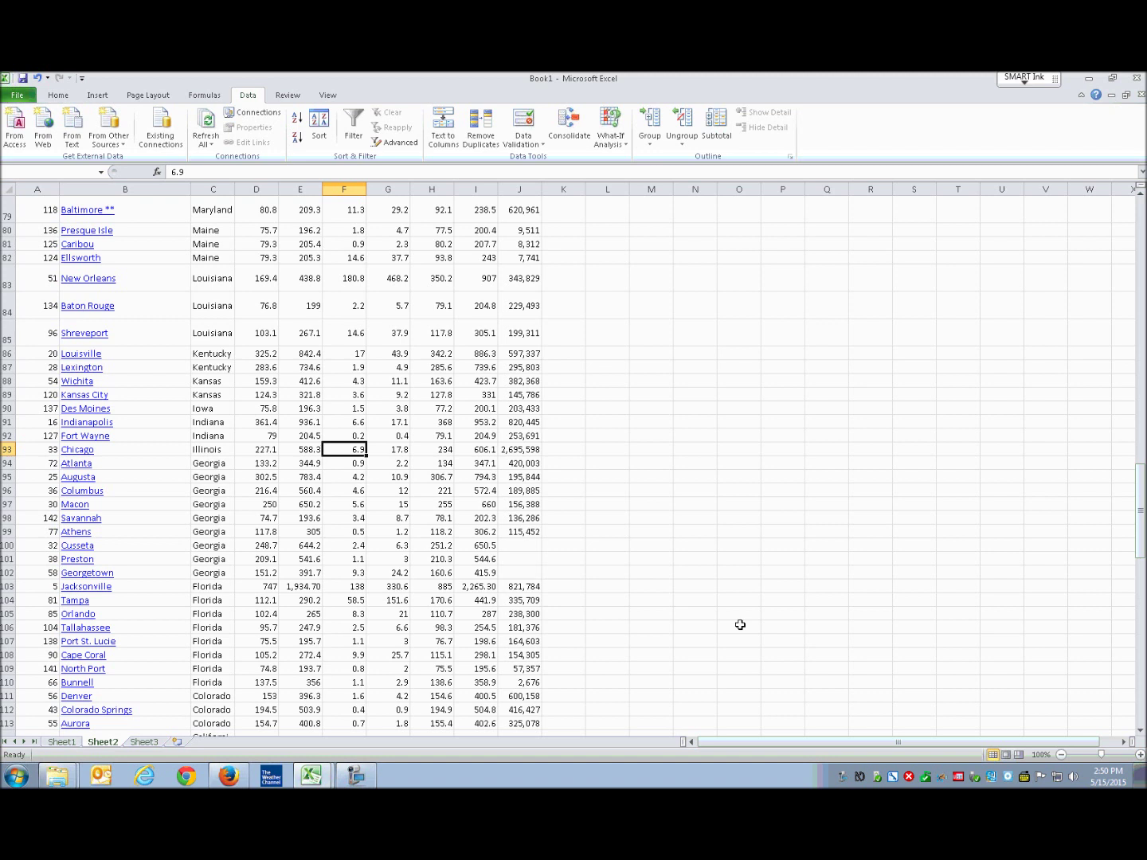
key("Right")
key("Right")
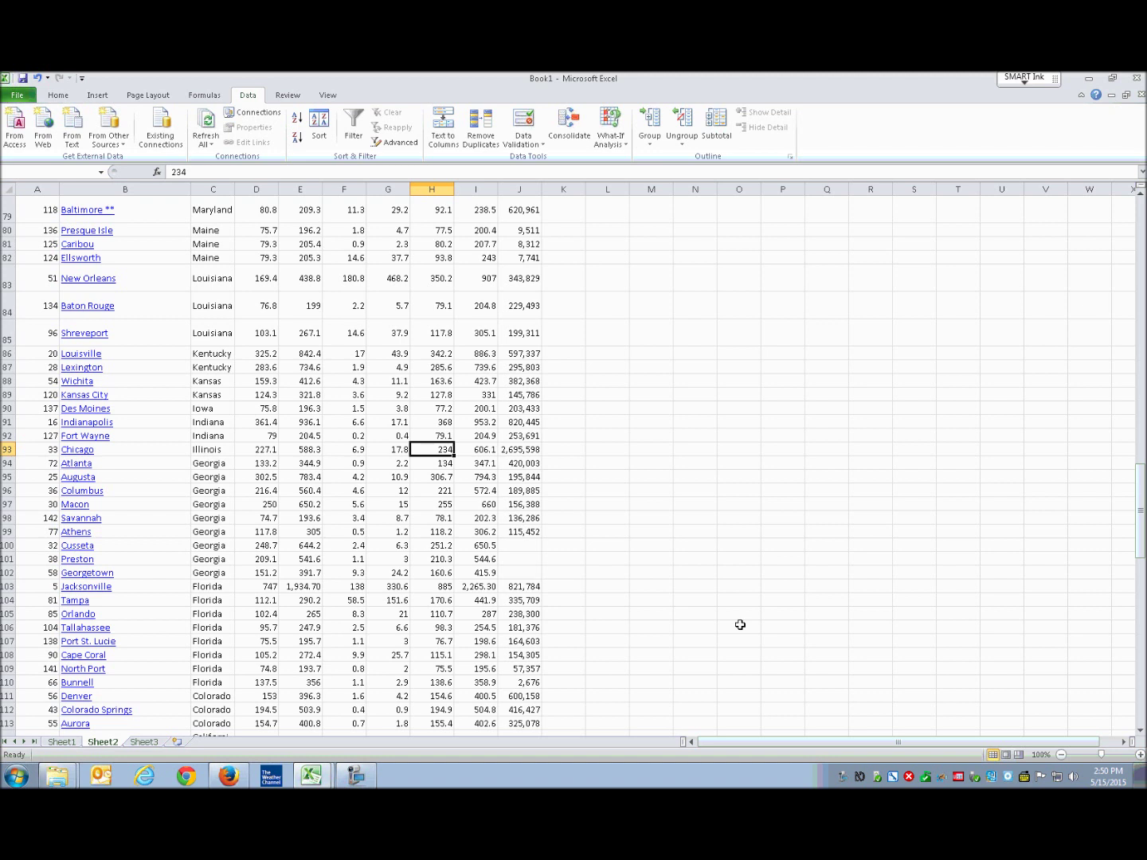
key("Right")
key("Right")
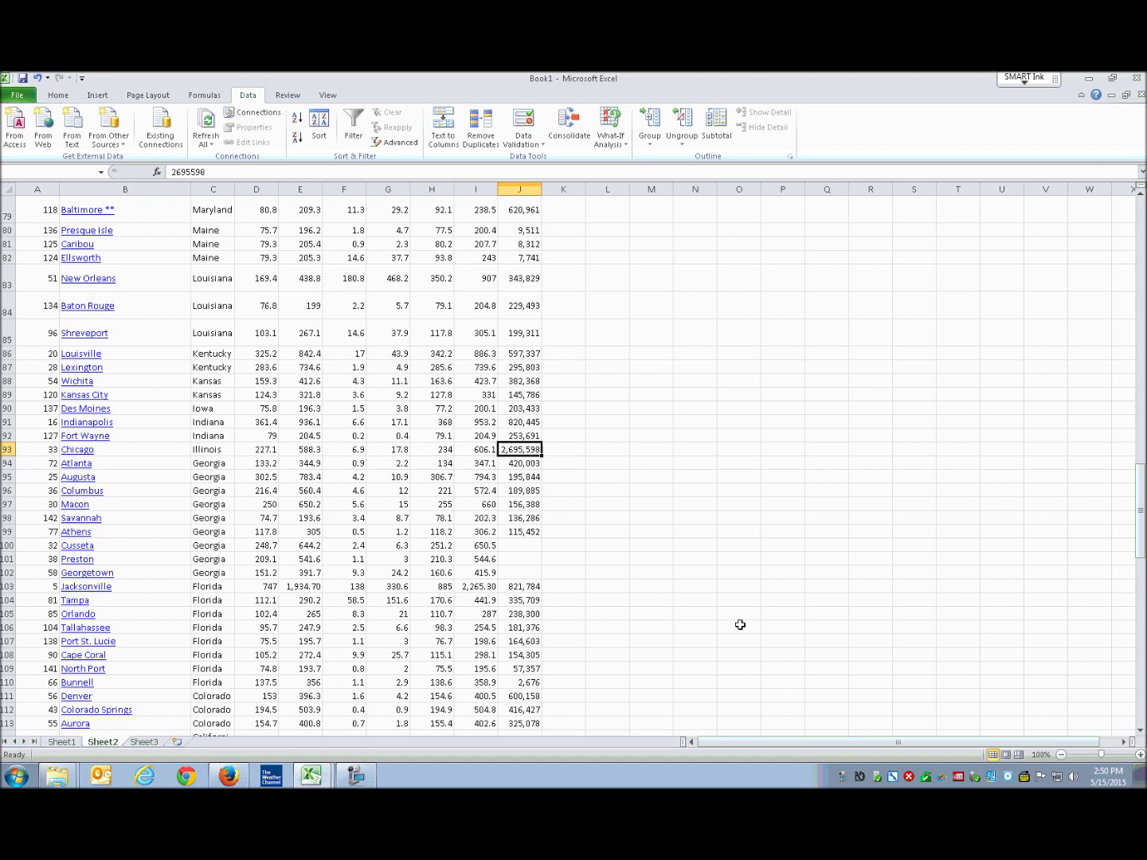